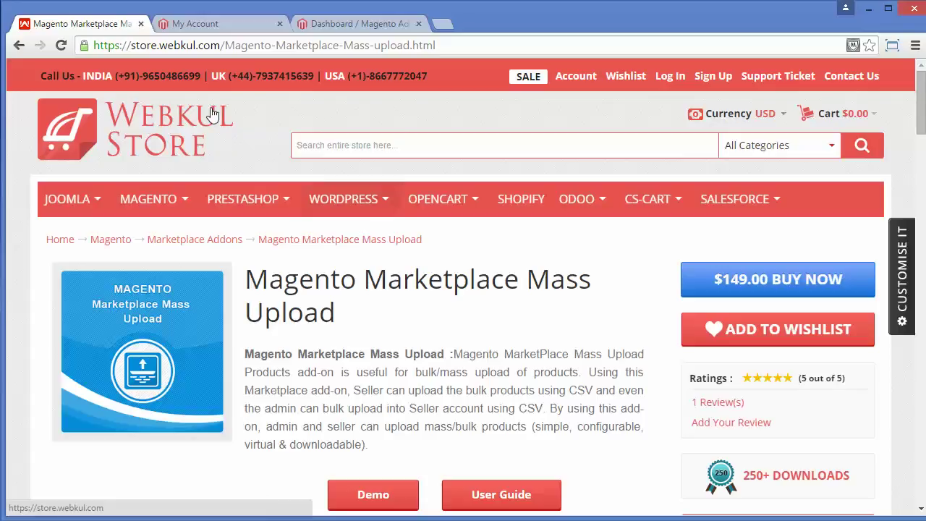
Switch to the demo store's My Account dashboard tab.
left_click(207, 25)
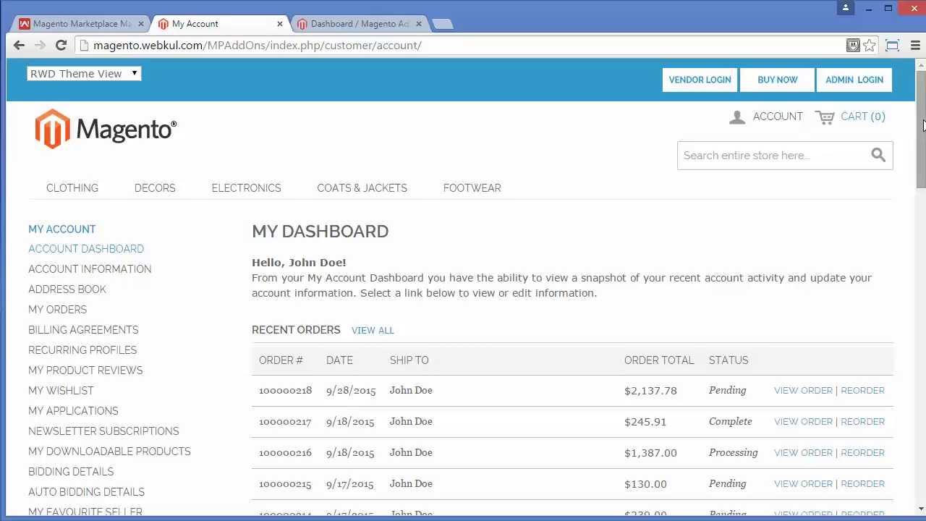
Scroll the account sidebar down until MASS UPLOAD PRODUCT is visible.
mouse_move(922, 127)
left_mouse_down()
mouse_move(922, 153)
mouse_move(922, 127)
left_mouse_up()
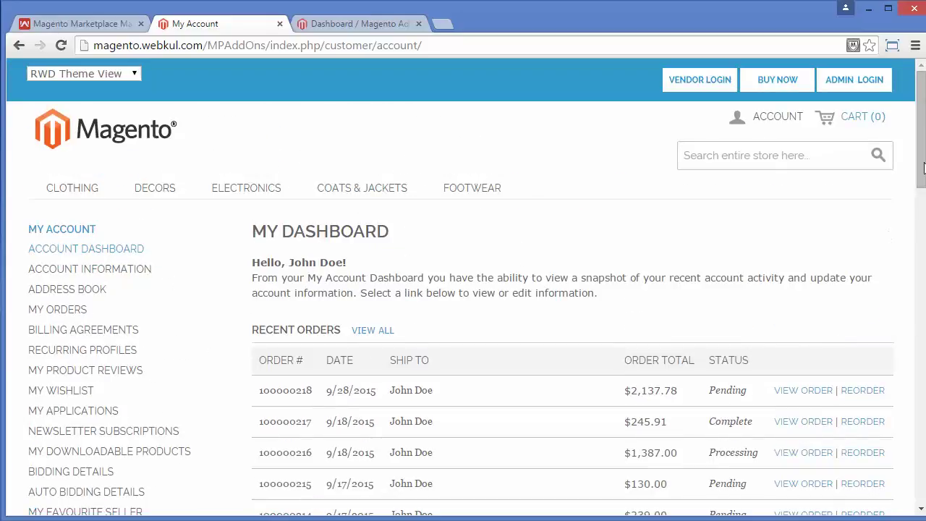
left_click_drag(921, 160, 922, 368)
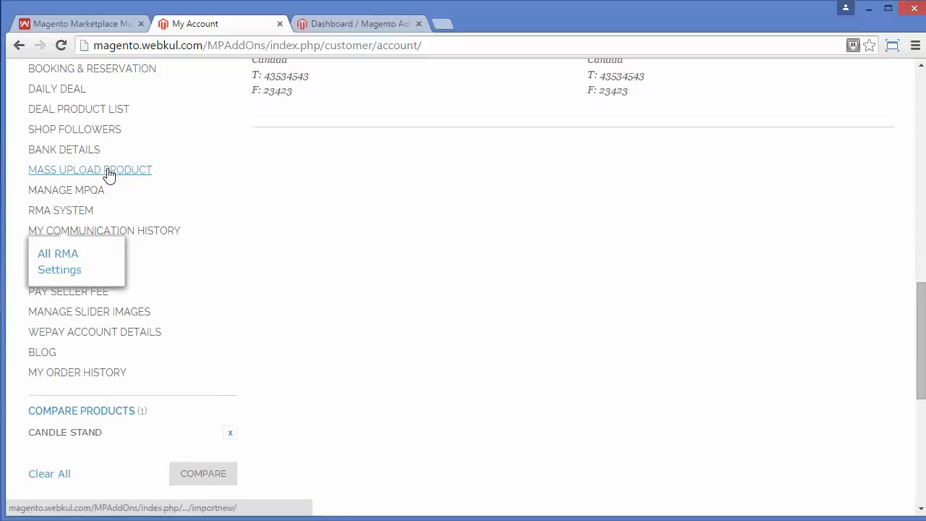
Open the Mass Upload Product (Import New Products) page.
left_click(109, 173)
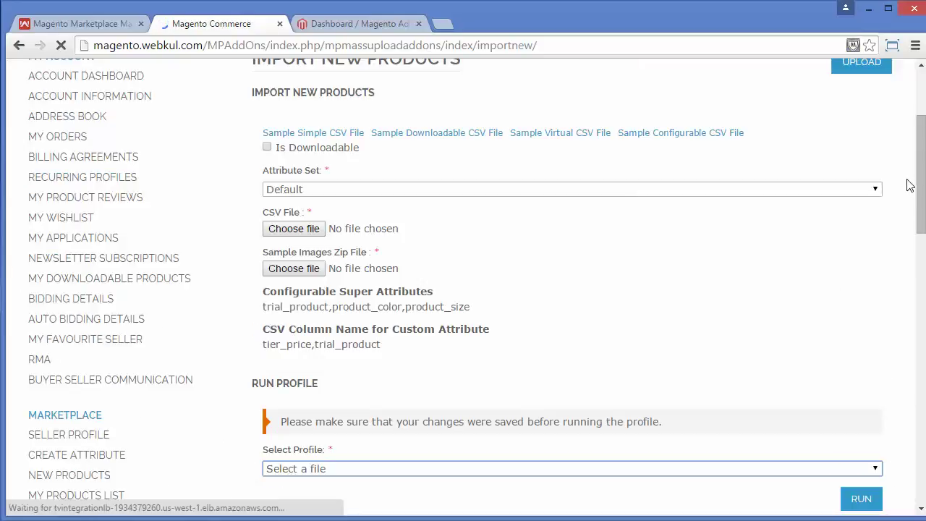
left_click_drag(923, 179, 922, 147)
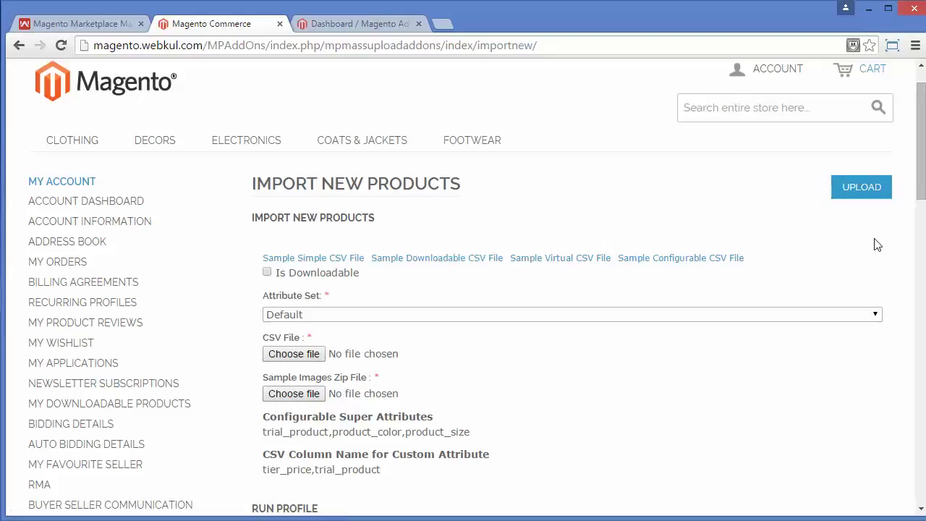
scroll(921, 185, "down", 5)
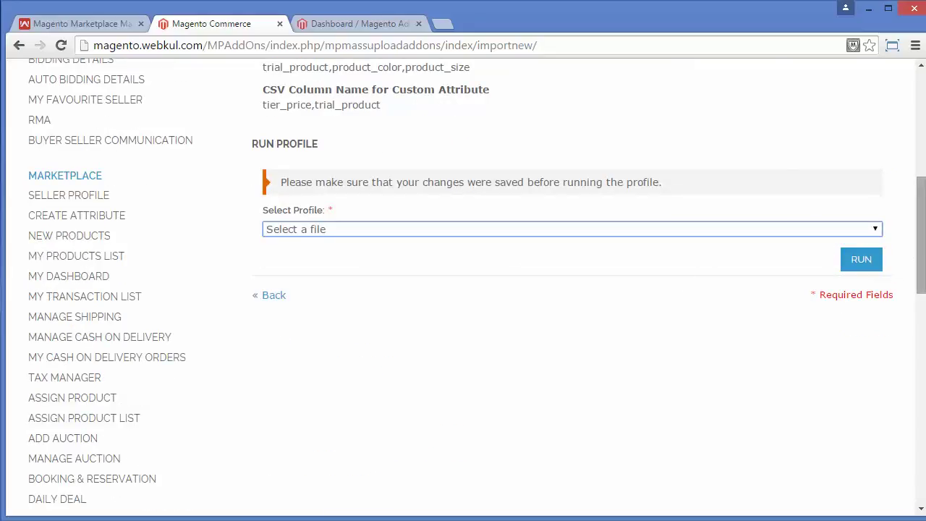
left_click_drag(922, 253, 921, 170)
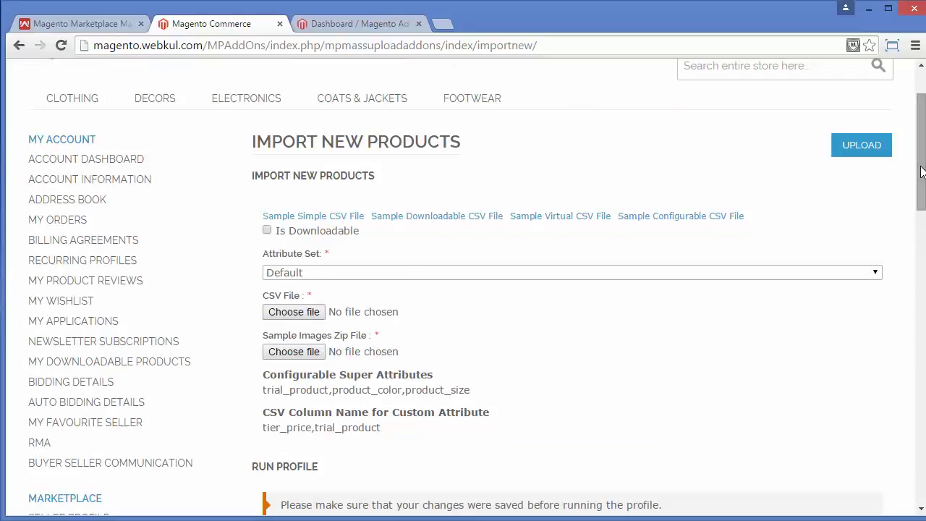
left_click_drag(922, 171, 923, 157)
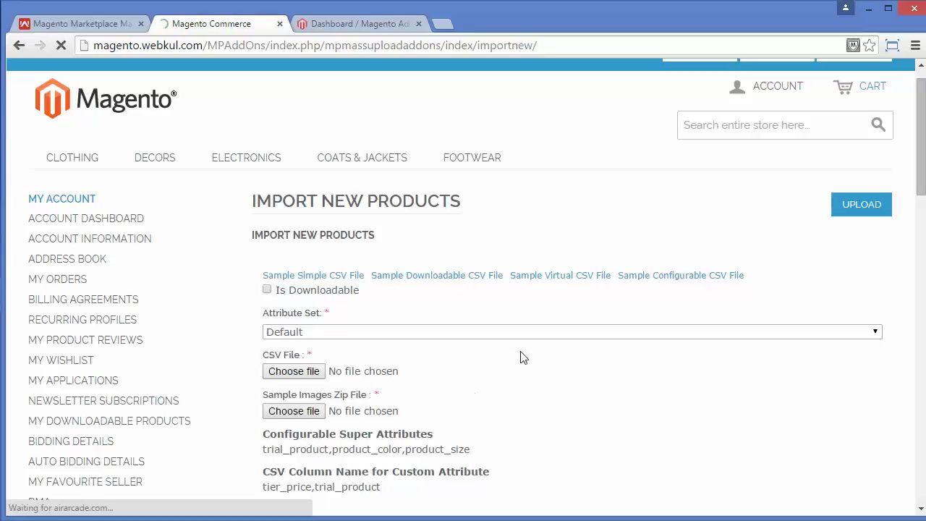
Download the sample simple-product CSV, mpmassproductuploadfront.csv.
left_click(340, 282)
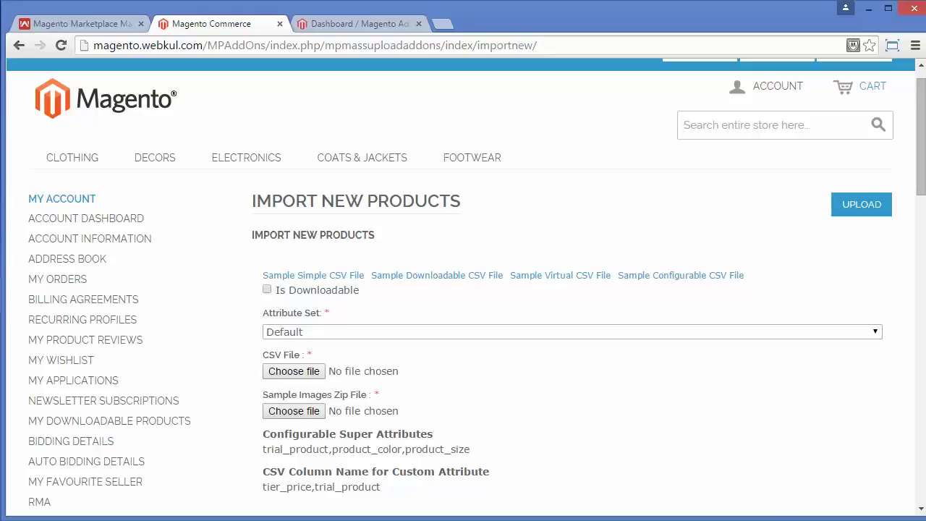
scroll(571, 493, "up", 1)
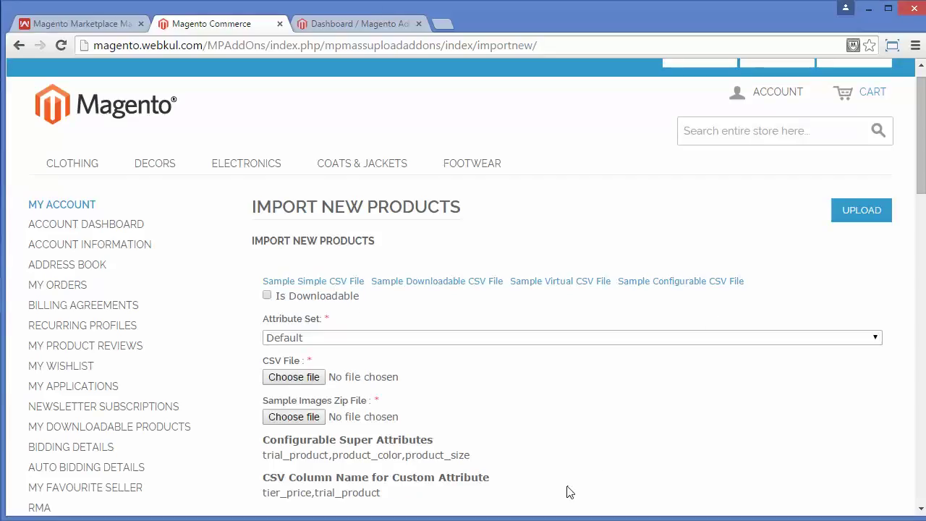
left_click(356, 283)
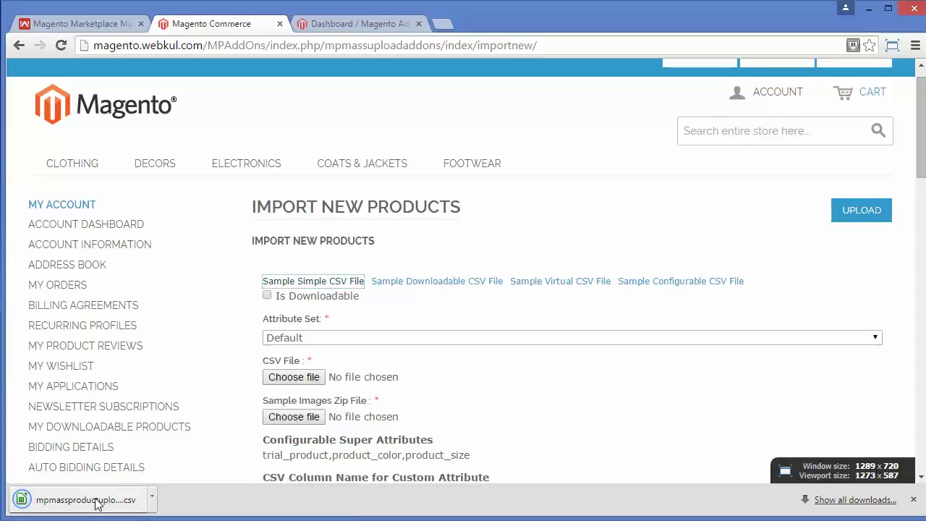
Open mpmassproductuploadfront (2).csv in Calc using the Comma separator.
left_click(85, 500)
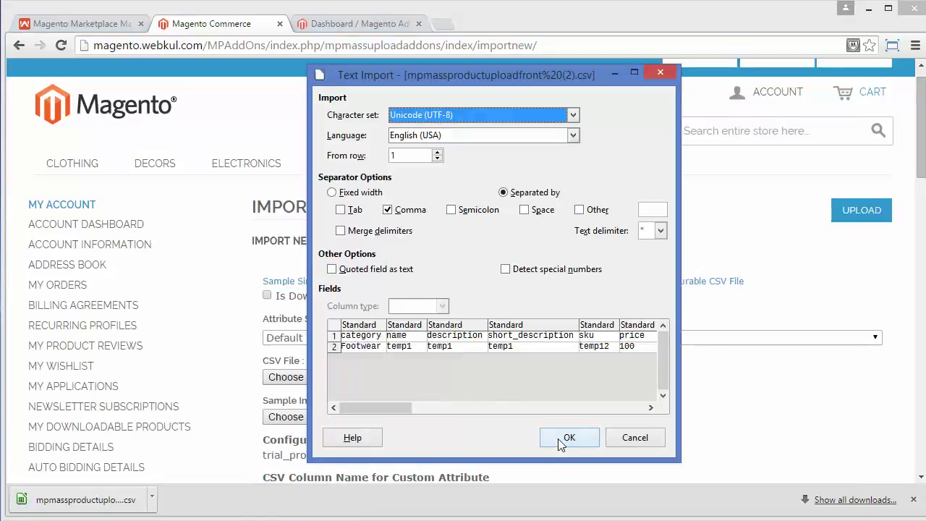
left_click(568, 438)
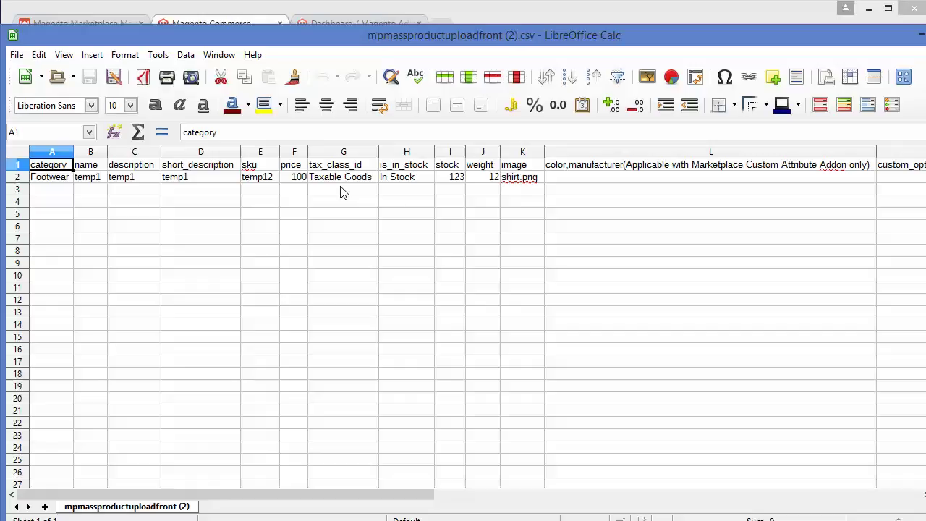
Clear the sample image, weight, stock and stock status values from row 2.
double_click(541, 178)
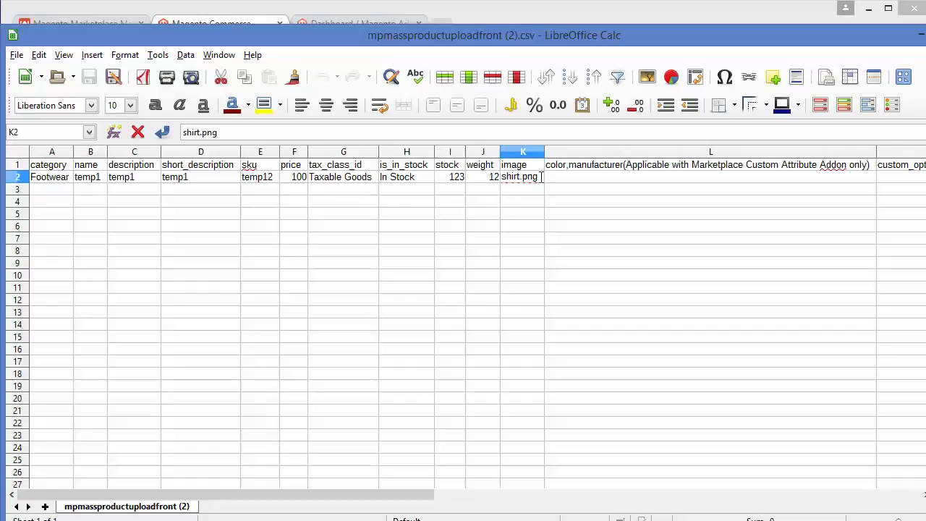
key("BackSpace")
key("BackSpace")
key("BackSpace")
key("BackSpace")
key("BackSpace")
key("BackSpace")
key("BackSpace")
key("BackSpace")
key("BackSpace")
double_click(498, 179)
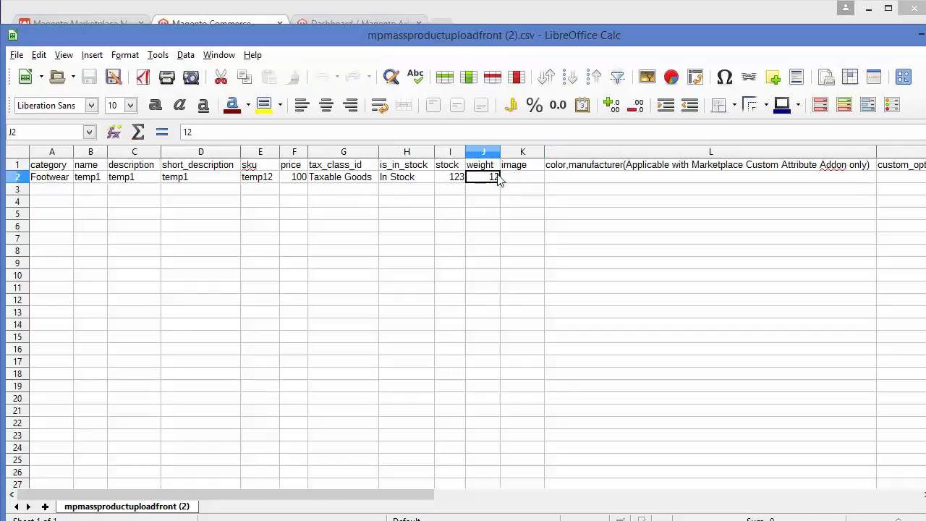
key("BackSpace")
key("BackSpace")
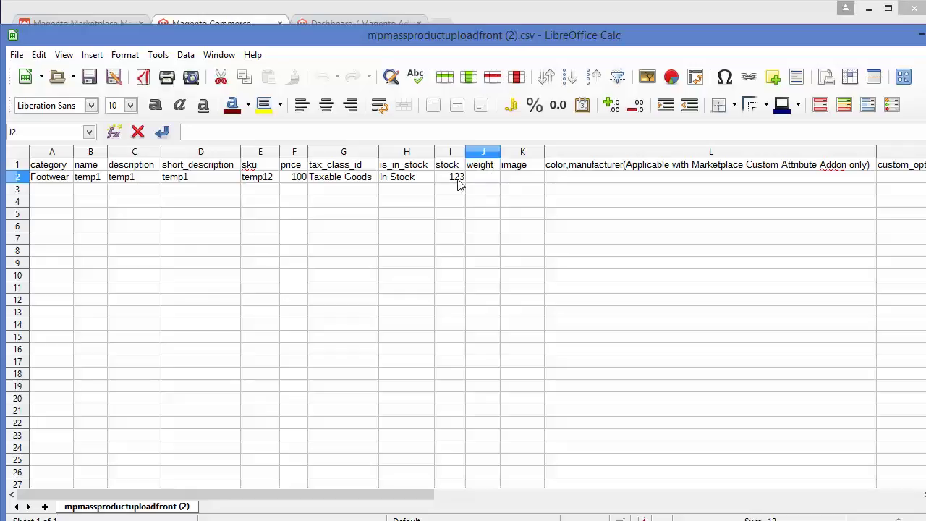
left_click(452, 181)
key("Delete")
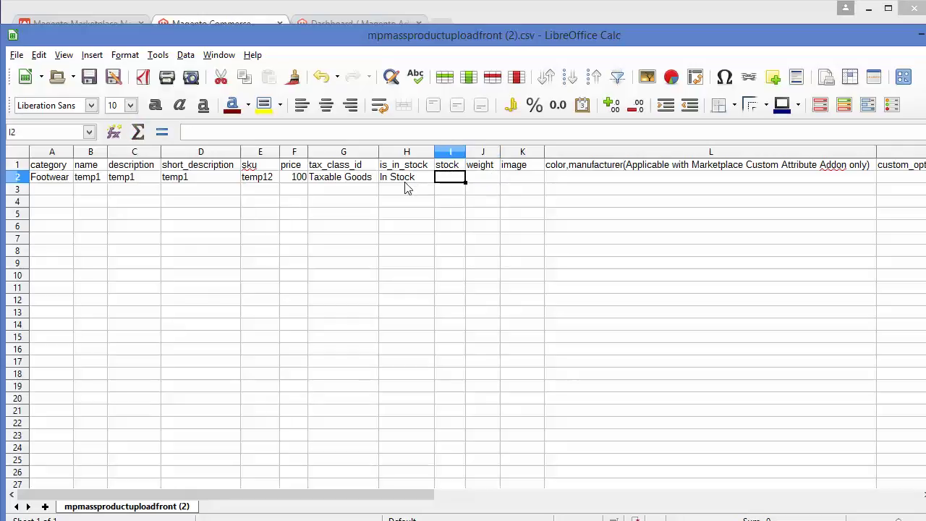
left_click(405, 186)
key("Delete")
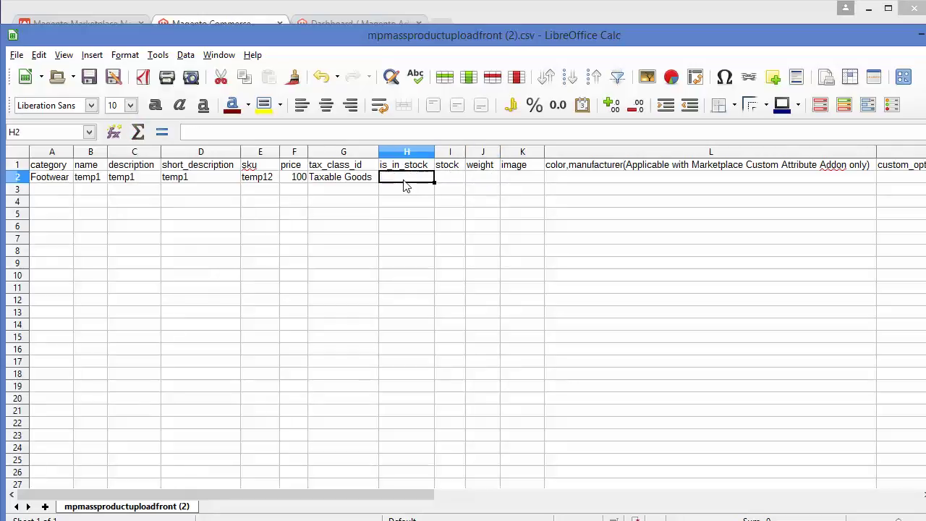
left_click(363, 182)
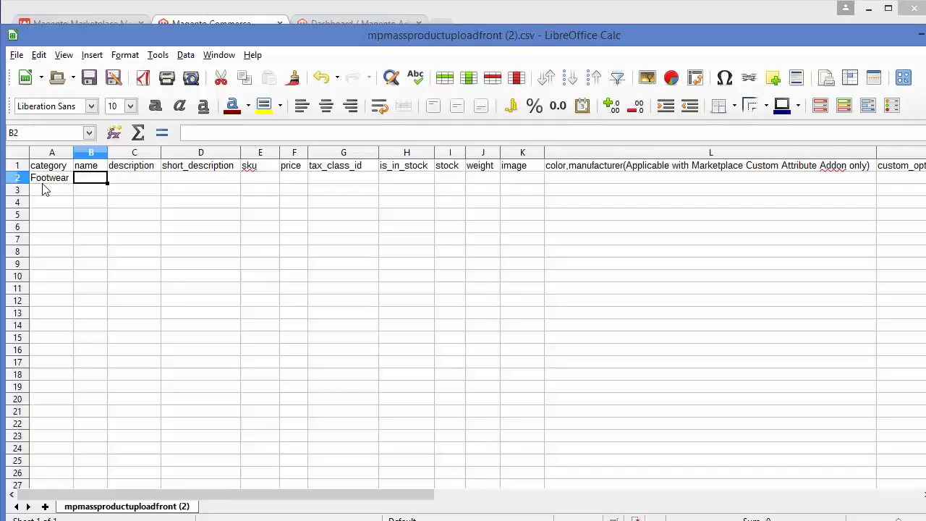
Enter name 'shoe', description 'best shoe', short description 'shoe' and sku 'shoe11'.
double_click(83, 178)
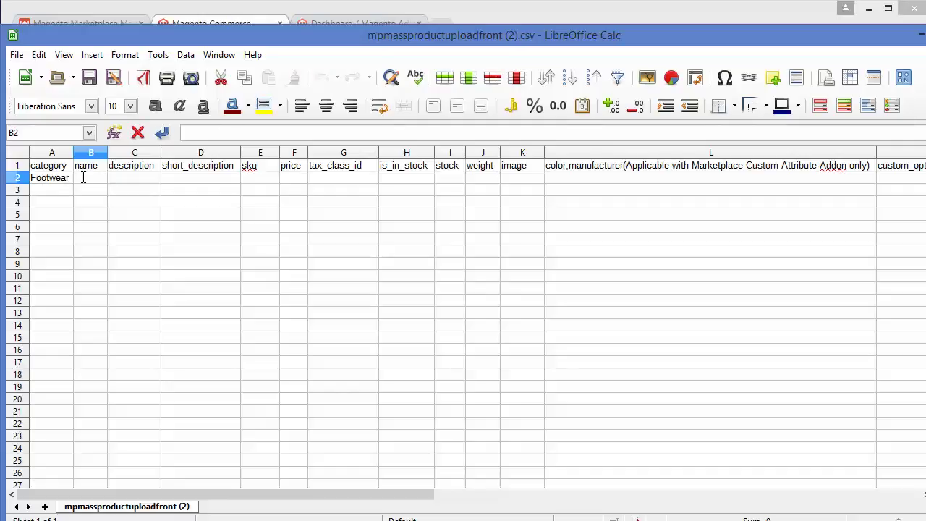
type("shoe")
double_click(126, 178)
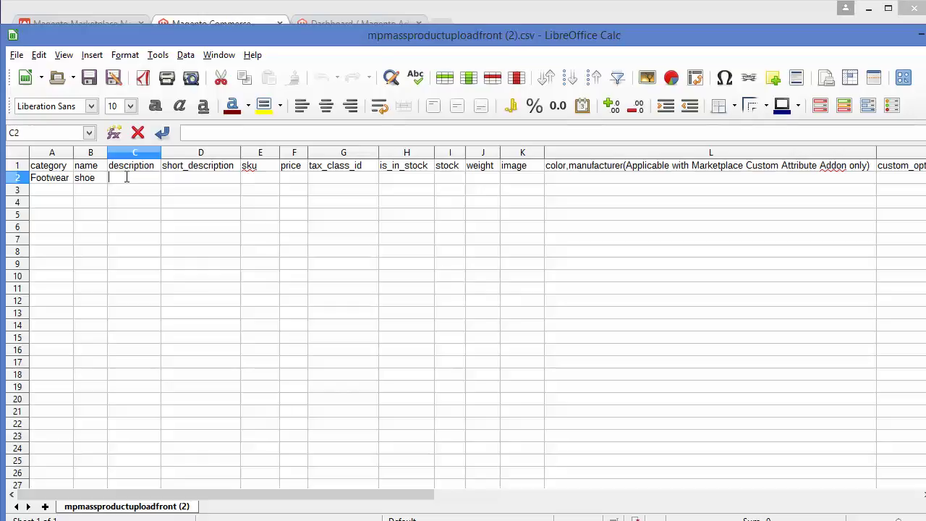
type("best shoe")
double_click(184, 178)
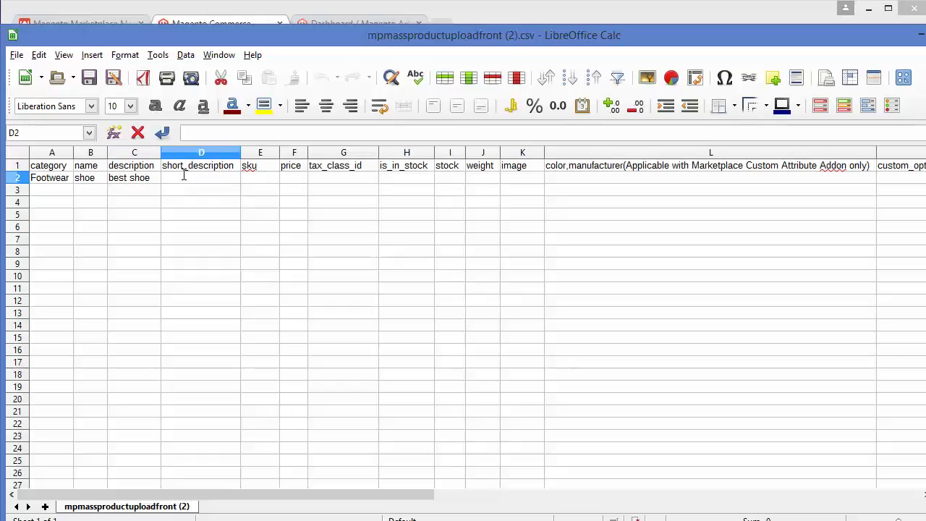
type("shoe")
left_click(262, 182)
double_click(263, 179)
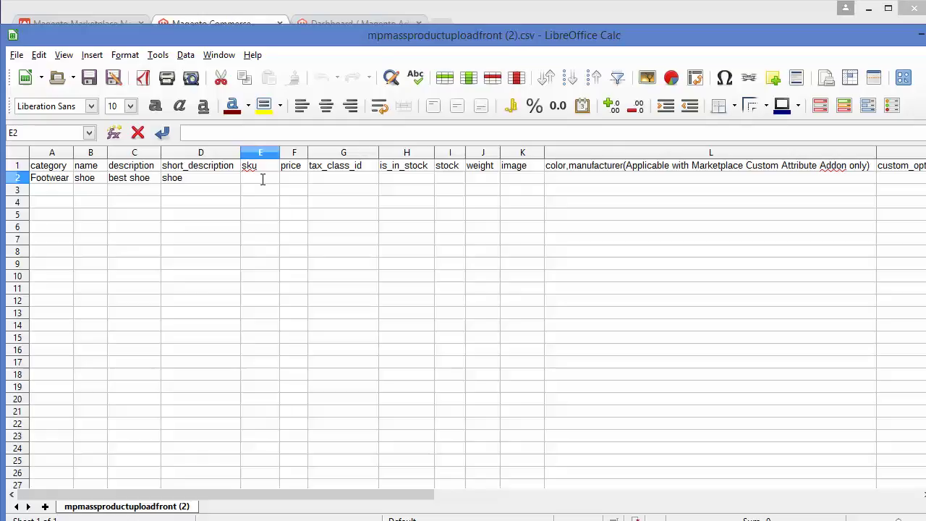
type("shoe11")
Set price 100, tax class none and stock status 'In stock'.
left_click(287, 181)
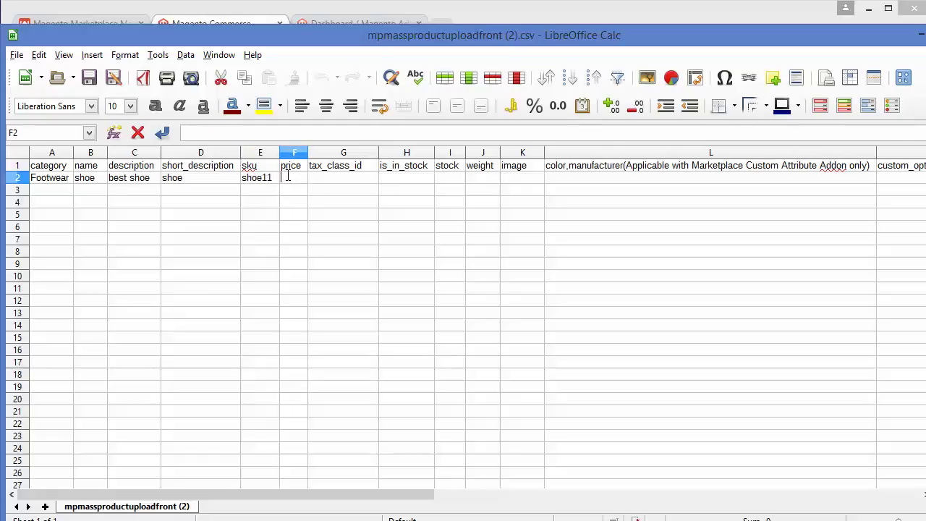
type("100")
left_click(324, 181)
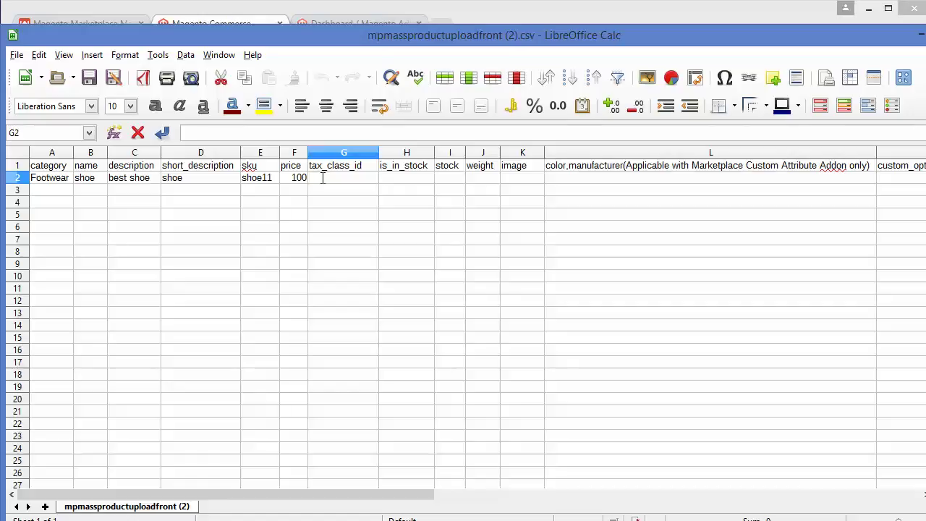
type("none")
left_click(396, 182)
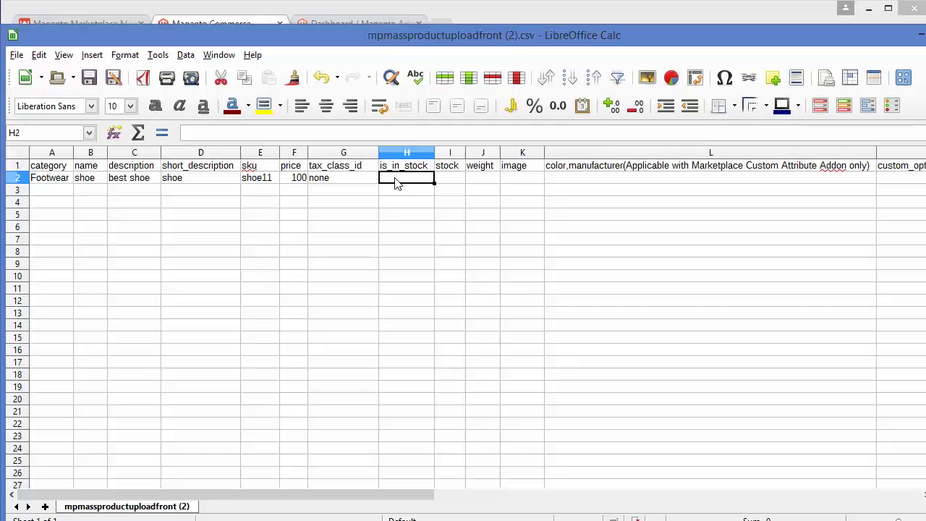
type("IN=")
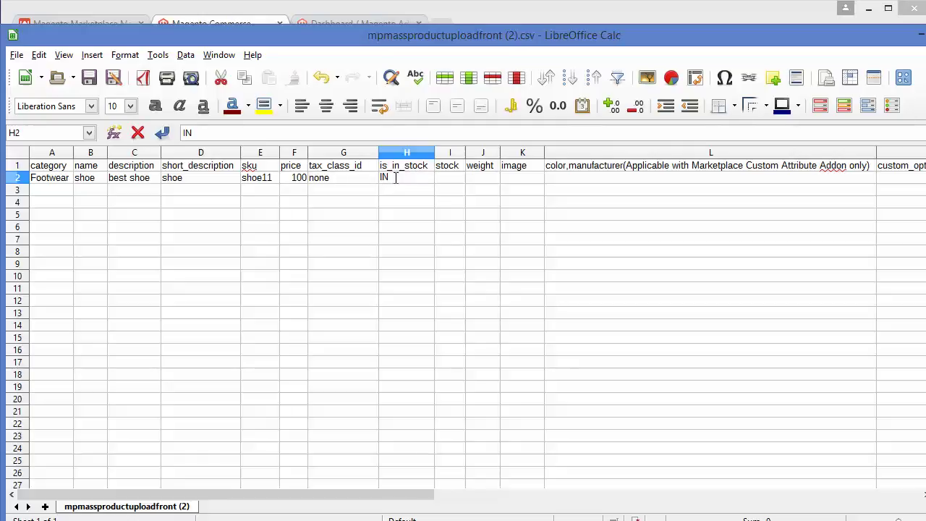
key("BackSpace")
key("BackSpace")
type("n stock")
left_click(452, 181)
Set the stock quantity to 10 and the weight to 12.
double_click(451, 179)
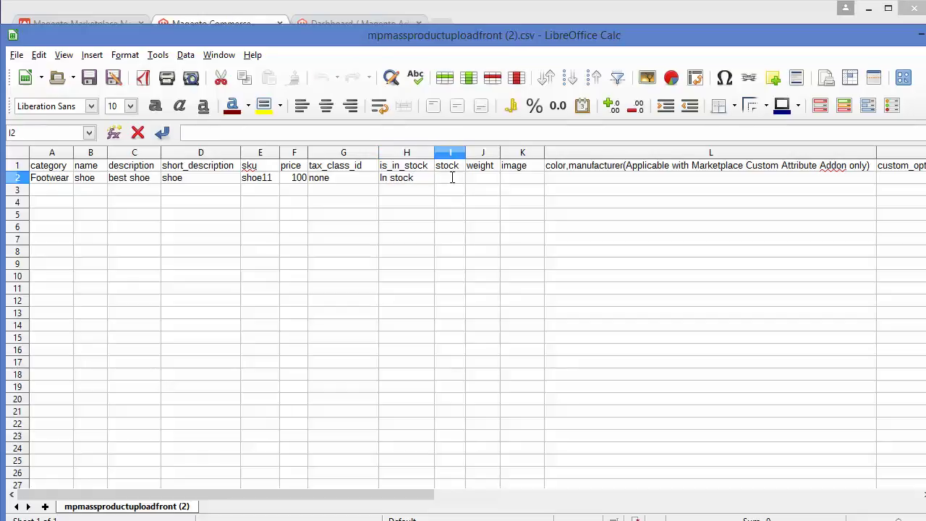
type("10")
left_click(477, 181)
type("1")
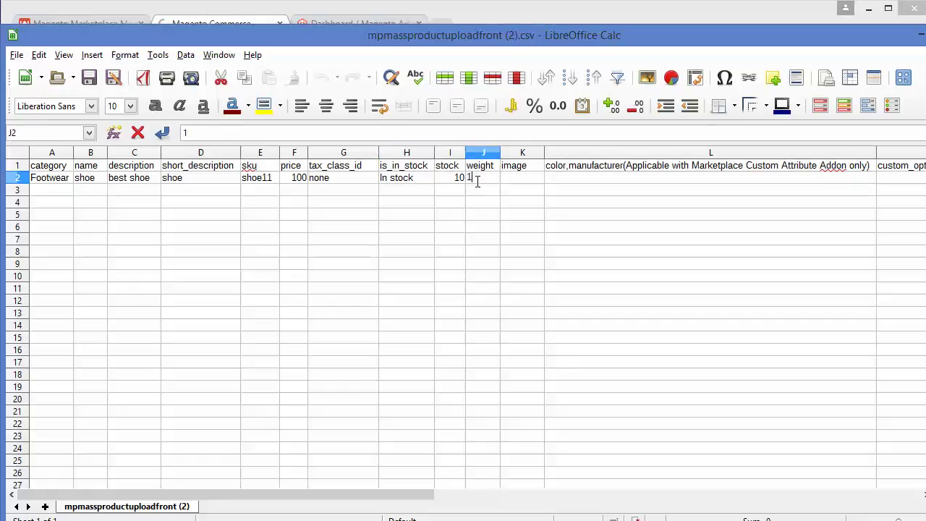
type("2")
left_click(516, 182)
double_click(516, 177)
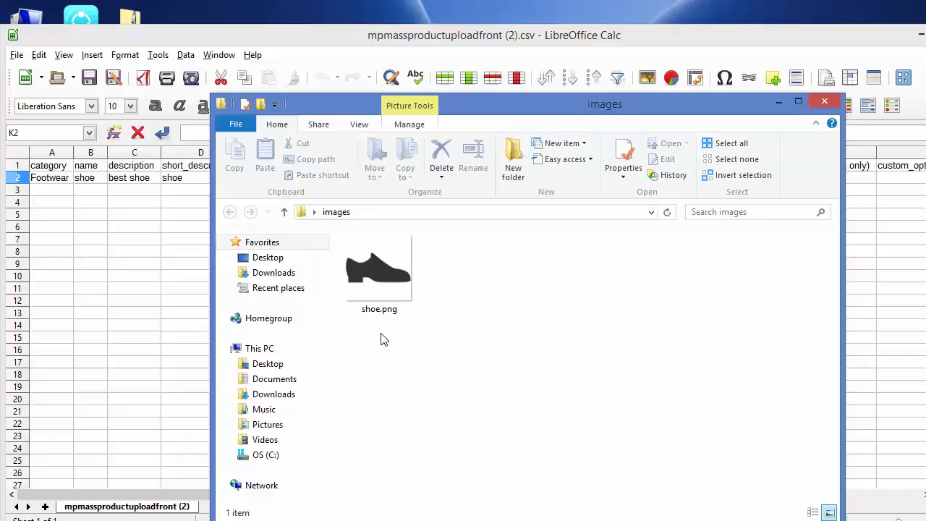
Enter shoe.png as the image, save in Text CSV format, and return to Magento.
left_click(778, 105)
type("sh")
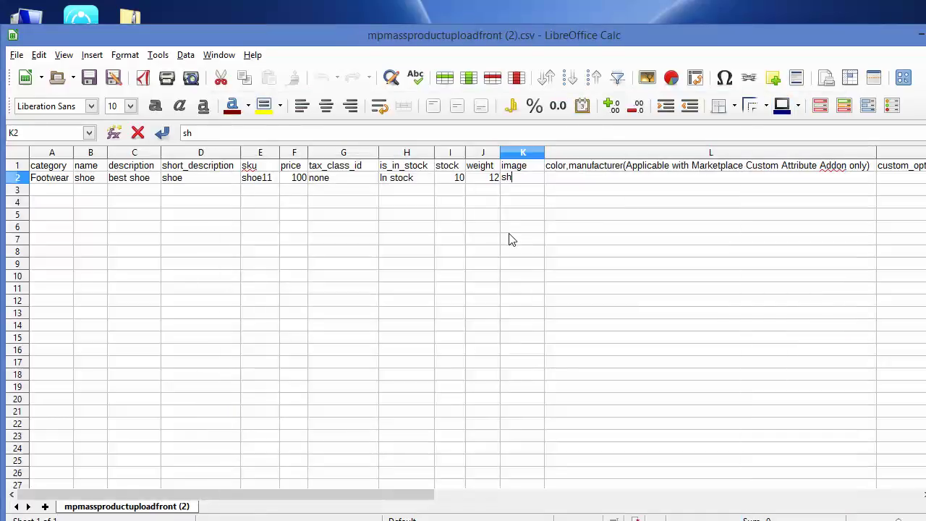
type("oe.png")
key("ctrl+s")
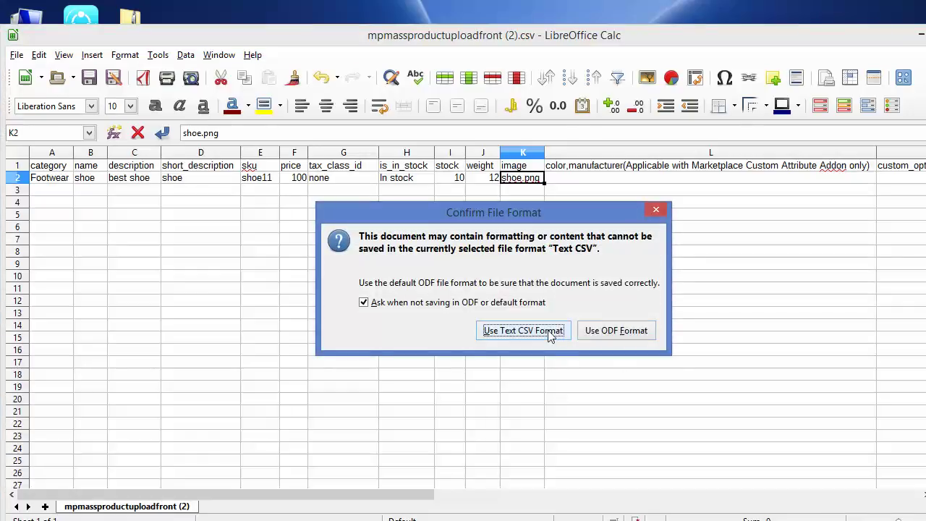
left_click(524, 330)
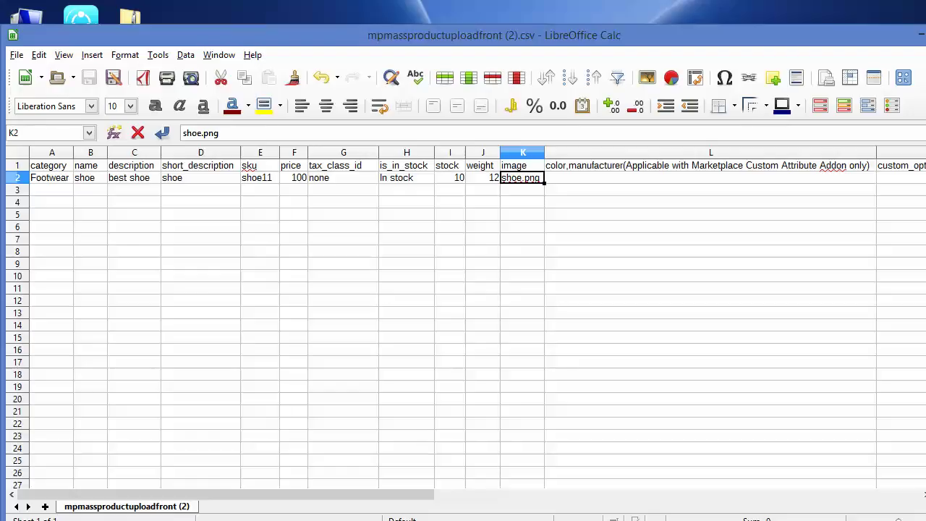
mouse_move(224, 509)
left_click(192, 482)
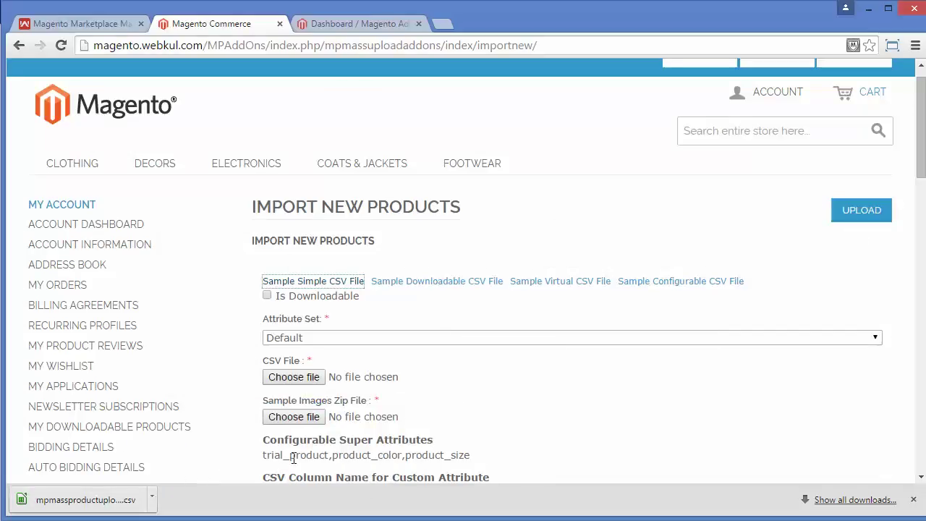
Attach mpmassproductuploadfront (2).csv as the import CSV file.
left_click(309, 378)
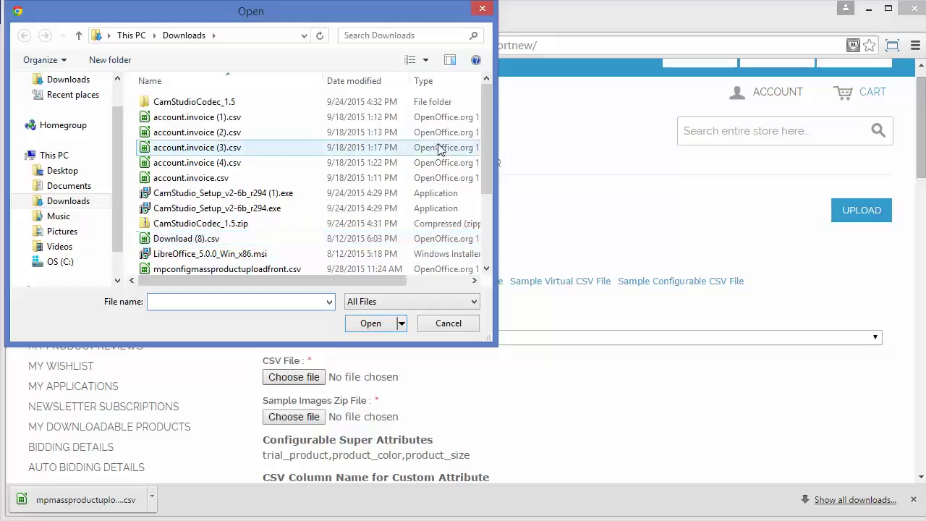
left_click_drag(485, 123, 485, 146)
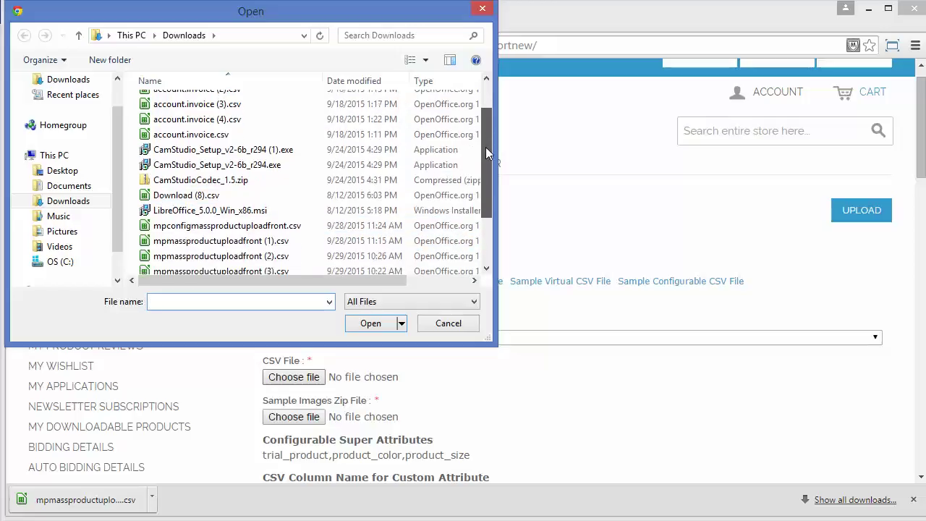
left_click(242, 255)
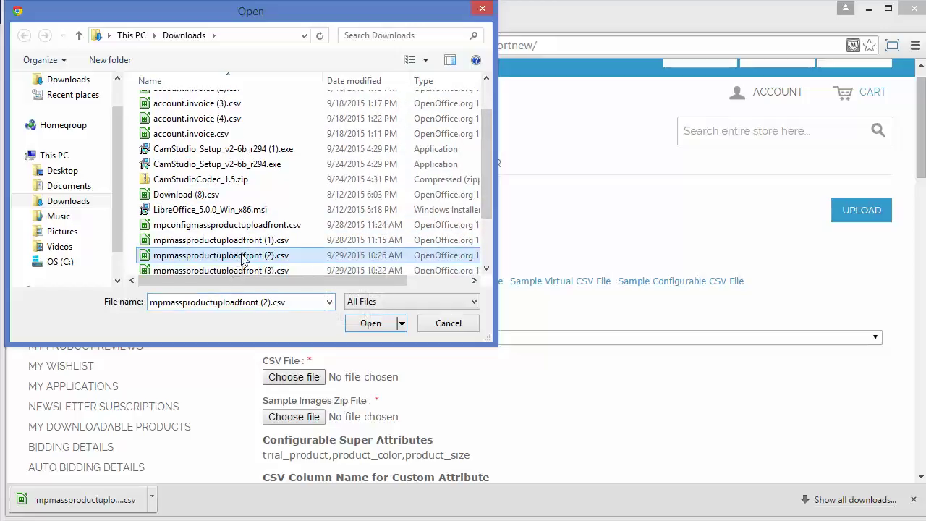
left_click(389, 323)
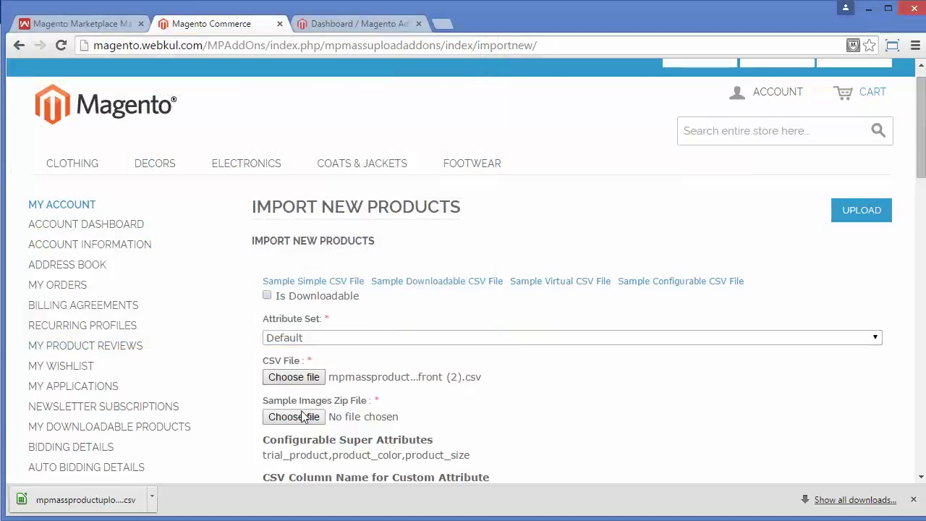
Attach images.zip from the Desktop as the images archive and upload both files.
left_click(293, 418)
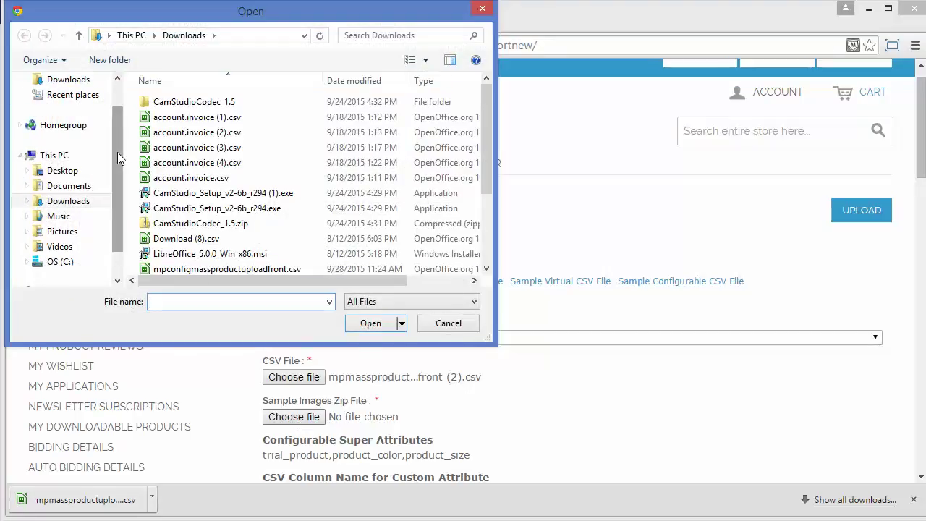
left_click_drag(117, 152, 115, 128)
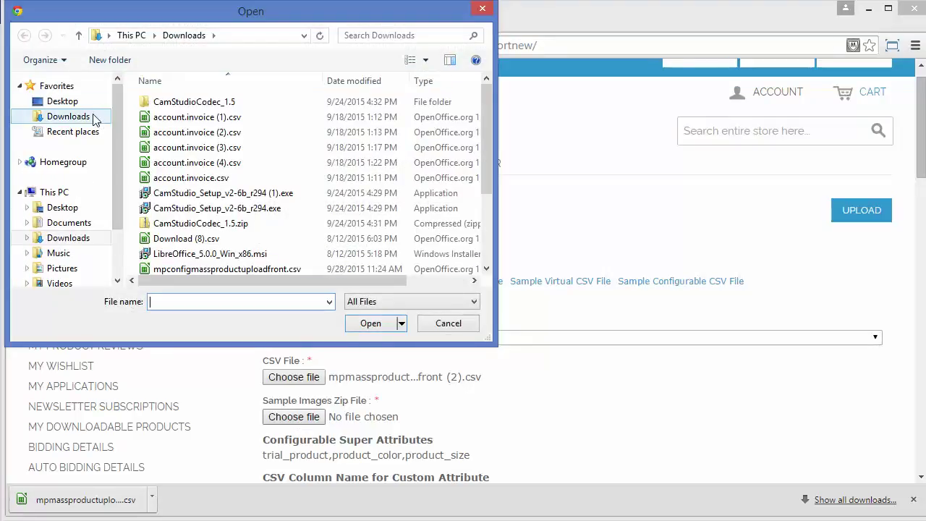
left_click(91, 106)
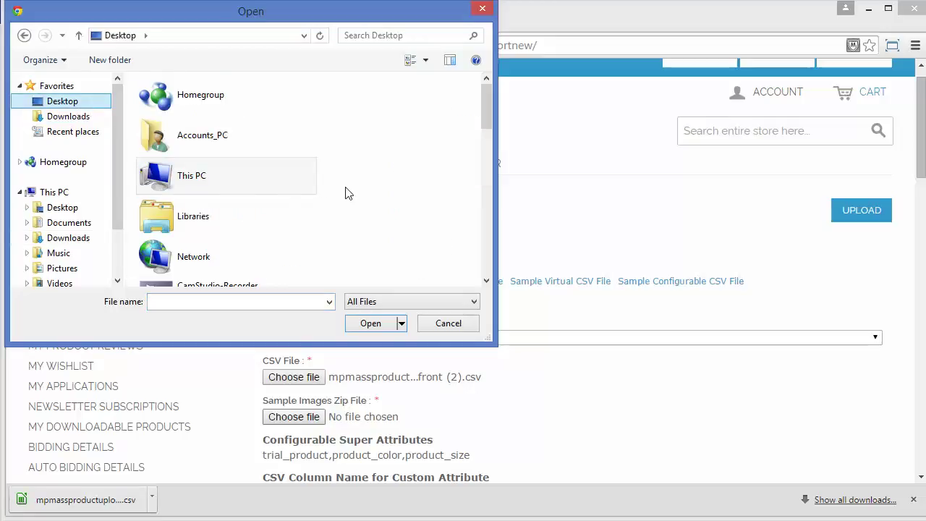
left_click_drag(486, 107, 498, 250)
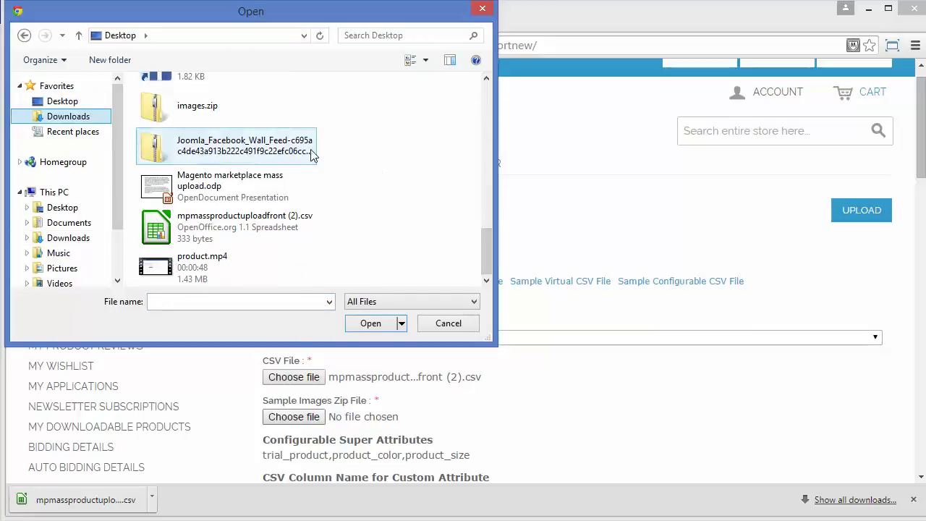
left_click(219, 112)
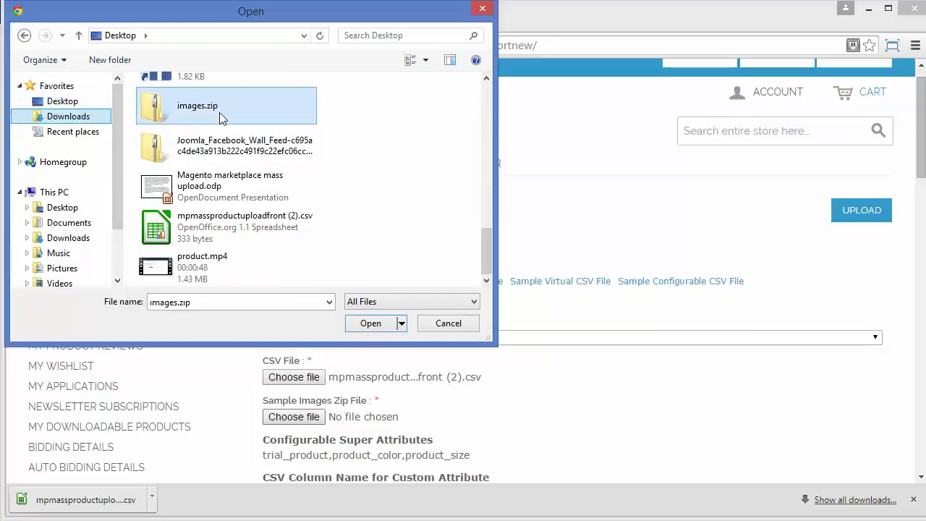
left_click(371, 323)
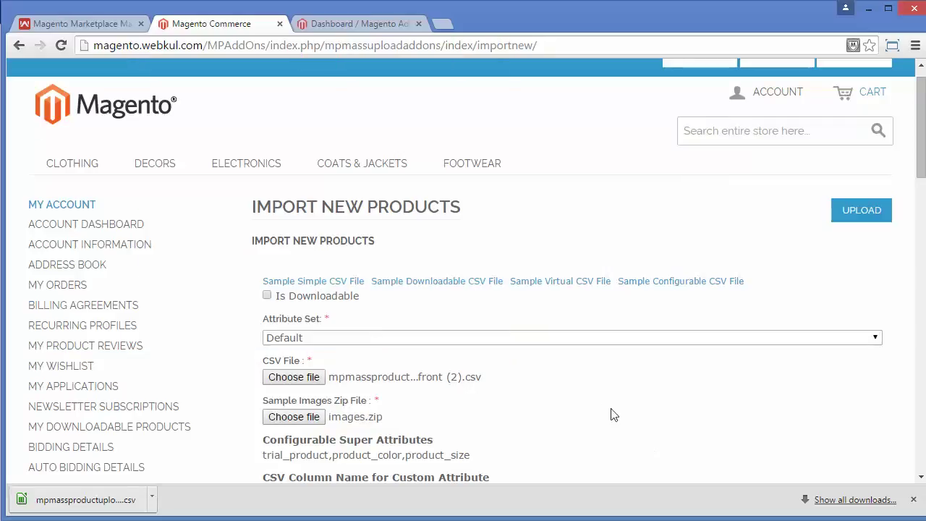
left_click(843, 227)
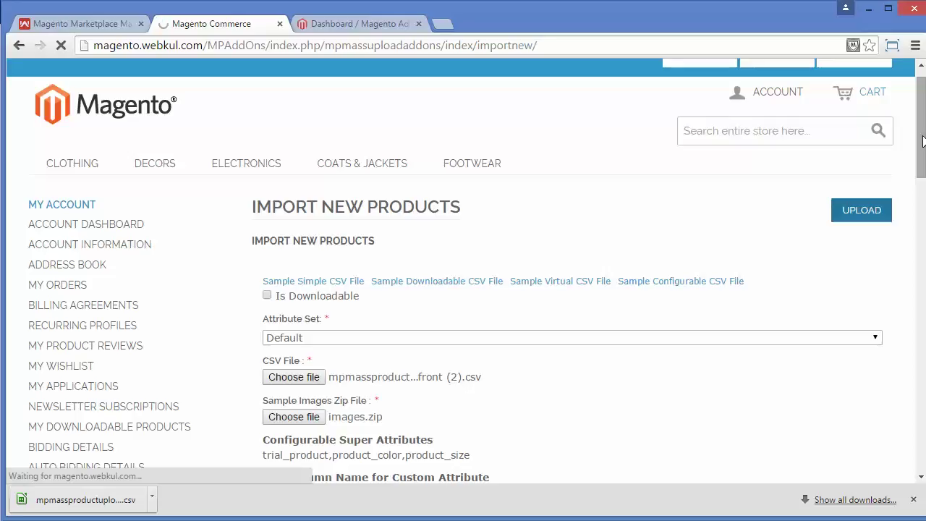
left_click_drag(924, 140, 923, 197)
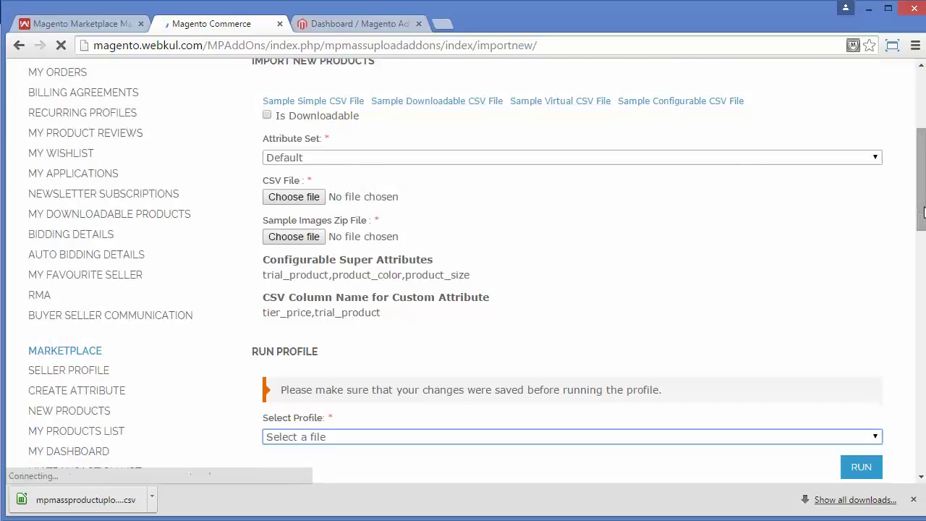
Select the mpmassproductuploadfront (2).csv profile and run it, importing 1 record.
left_click(650, 439)
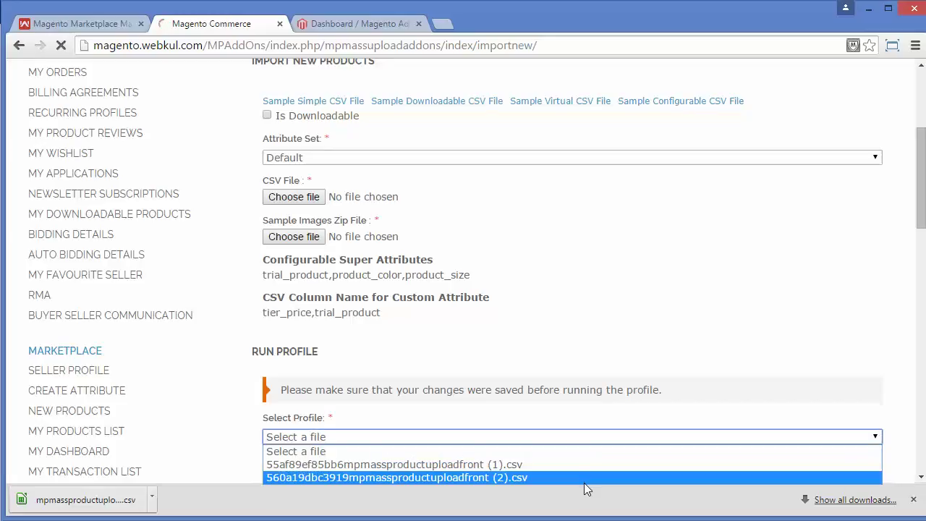
left_click(584, 480)
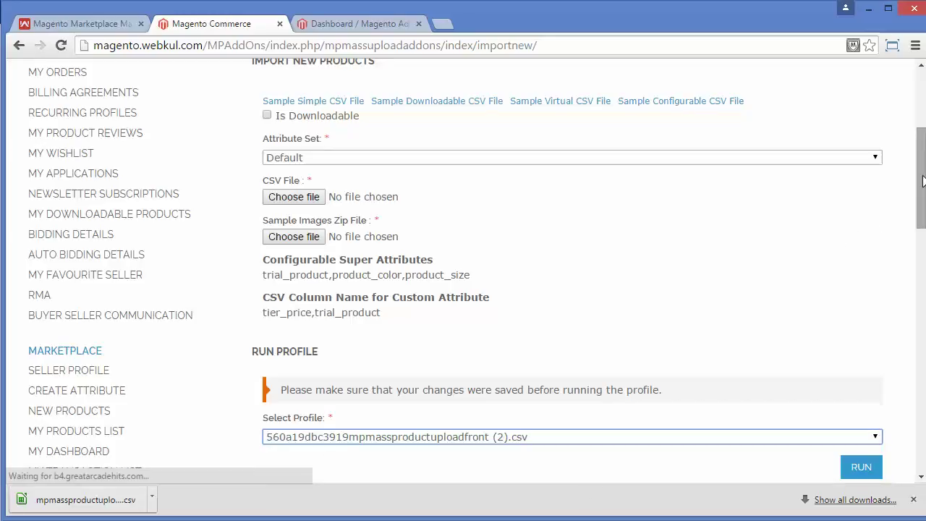
left_click_drag(922, 181, 922, 245)
left_click(879, 223)
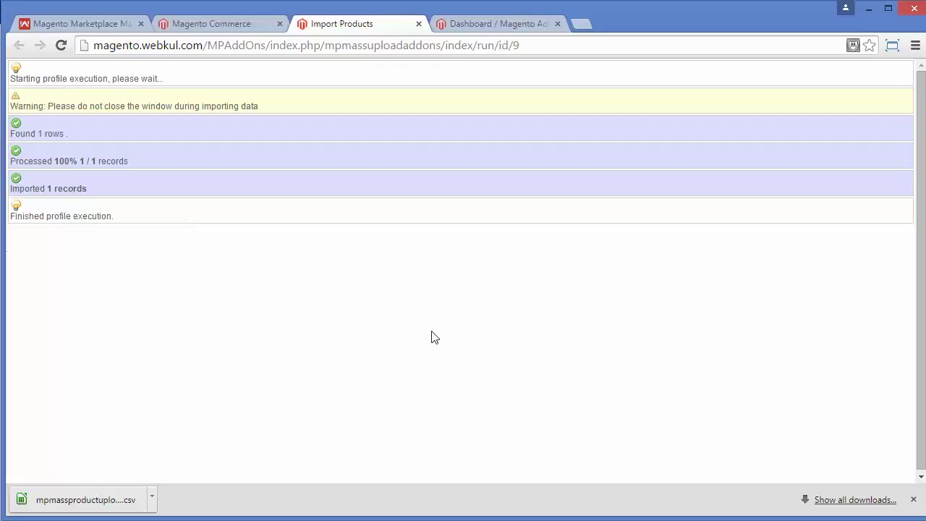
Open the imported shoe product, priced $100.00, from the Footwear category.
left_click(223, 24)
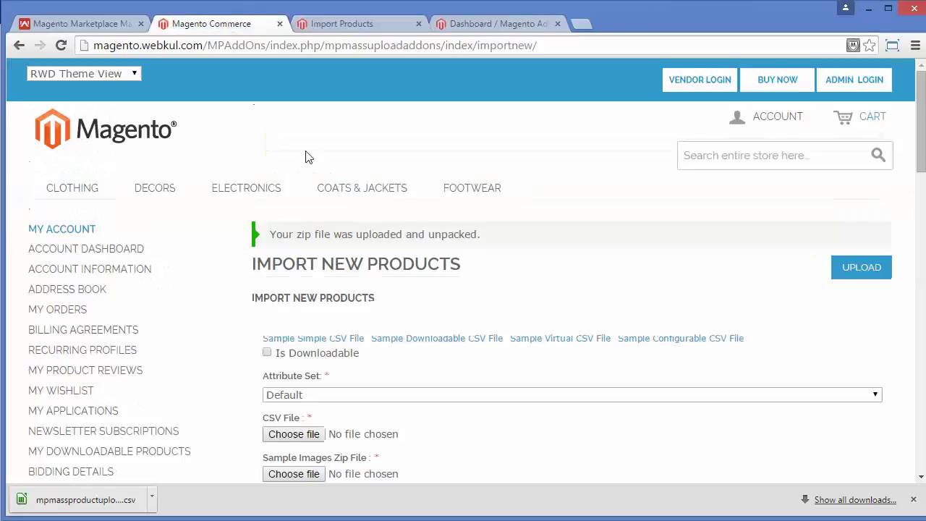
left_click(462, 197)
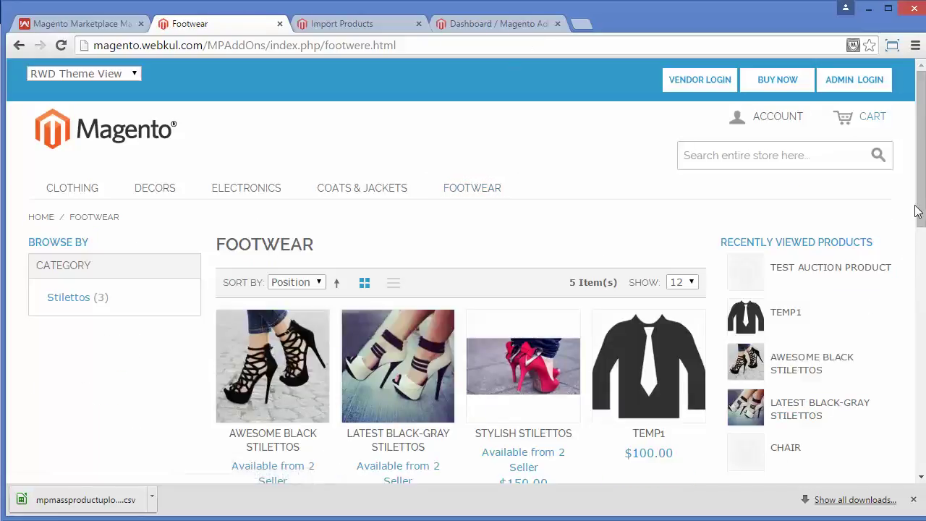
left_click_drag(923, 203, 922, 371)
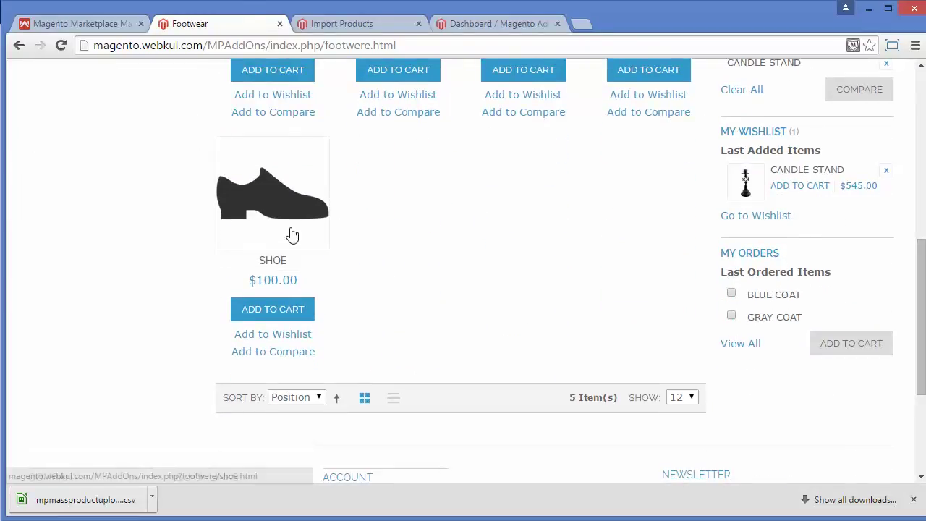
left_click(296, 191)
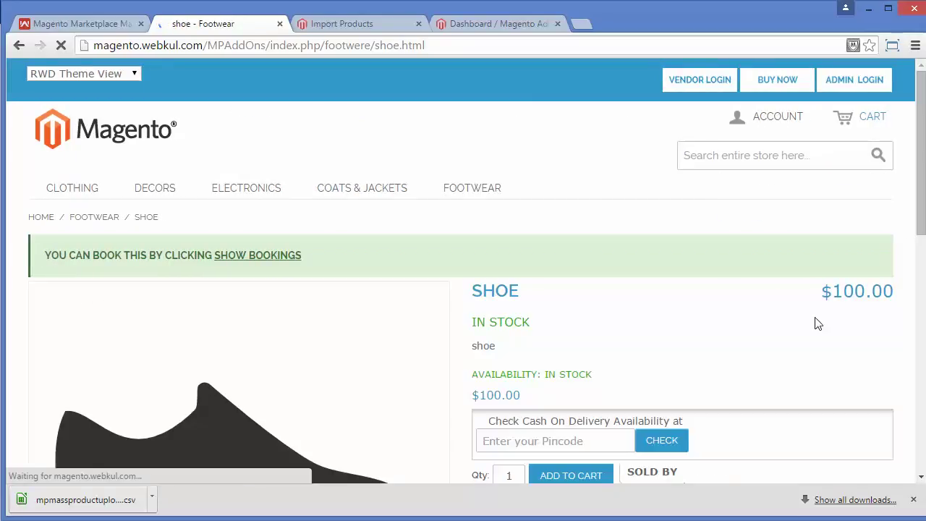
Review the shoe product page, then open the account menu.
left_click_drag(917, 181, 922, 235)
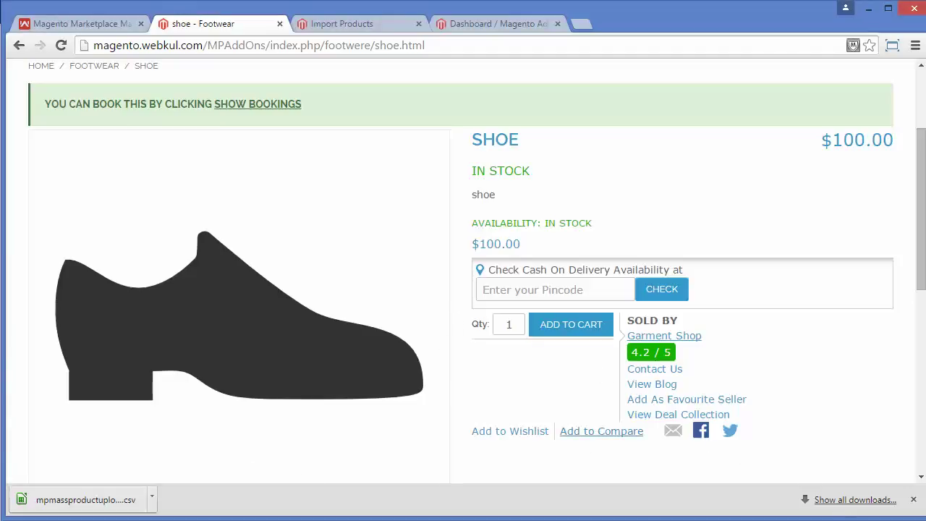
left_click(601, 431)
left_click_drag(921, 232, 916, 182)
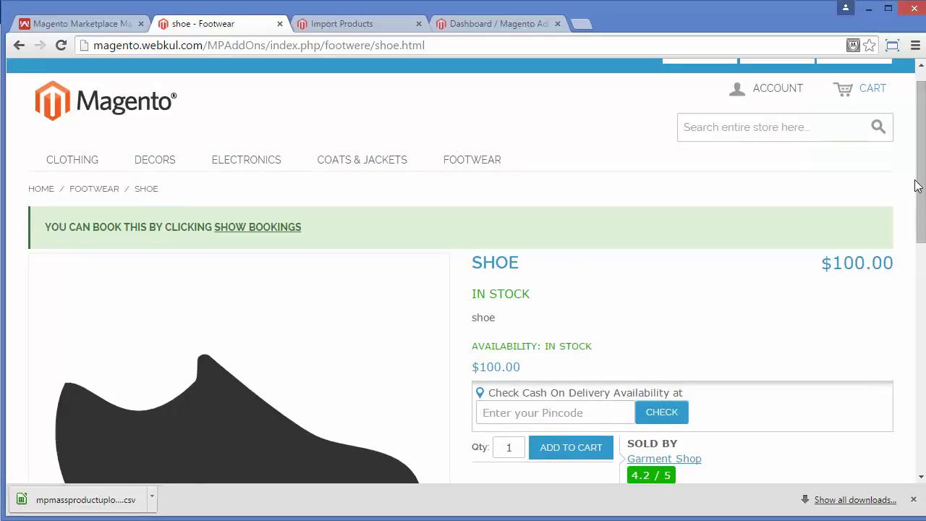
left_click(786, 93)
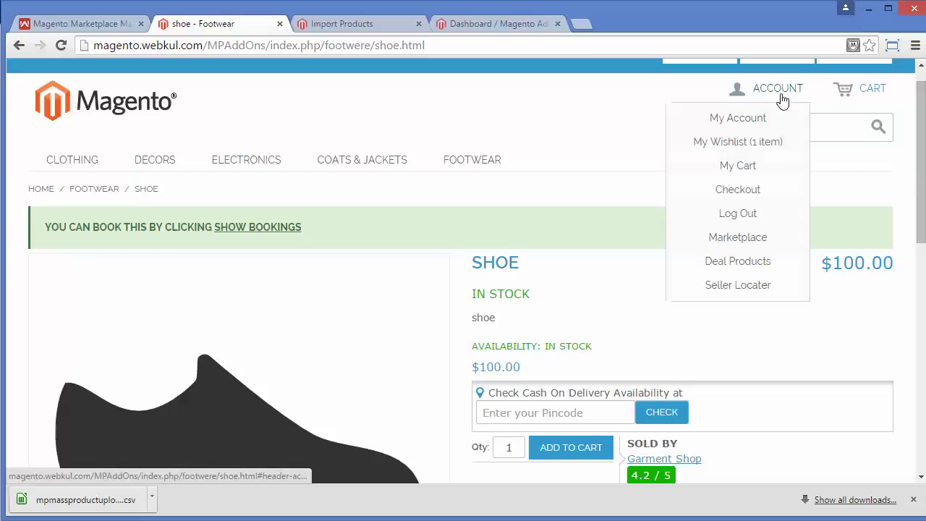
Download the Sample Configurable CSV from the Mass Upload Product page and open it in Calc.
left_click(758, 124)
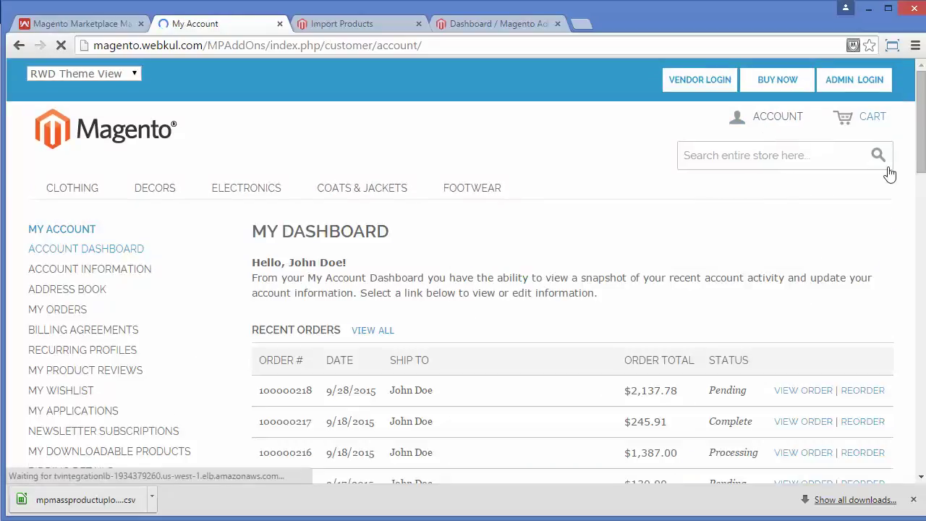
left_click_drag(922, 125, 922, 279)
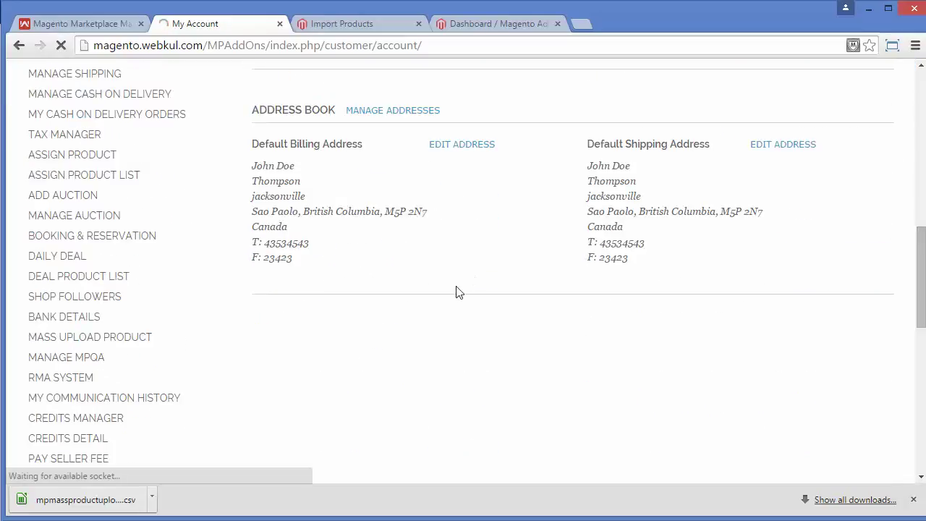
left_click(141, 339)
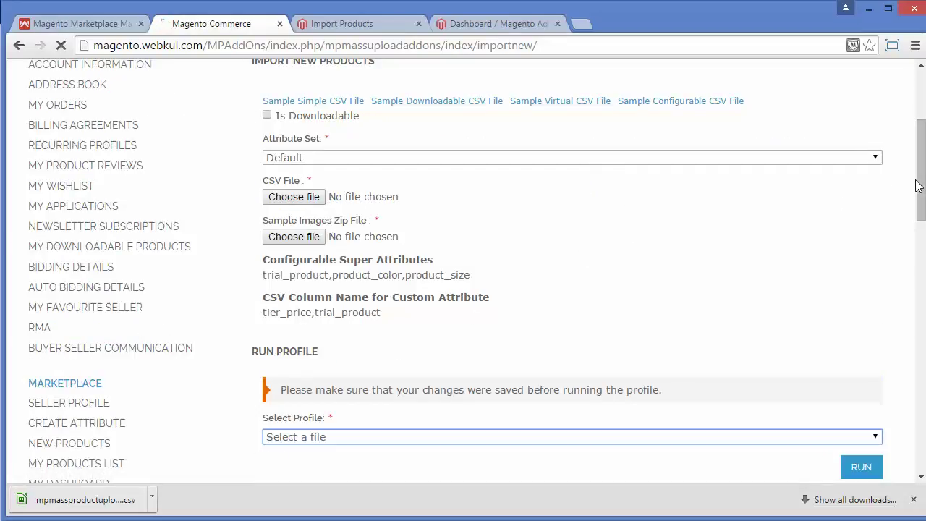
left_click_drag(917, 186, 921, 158)
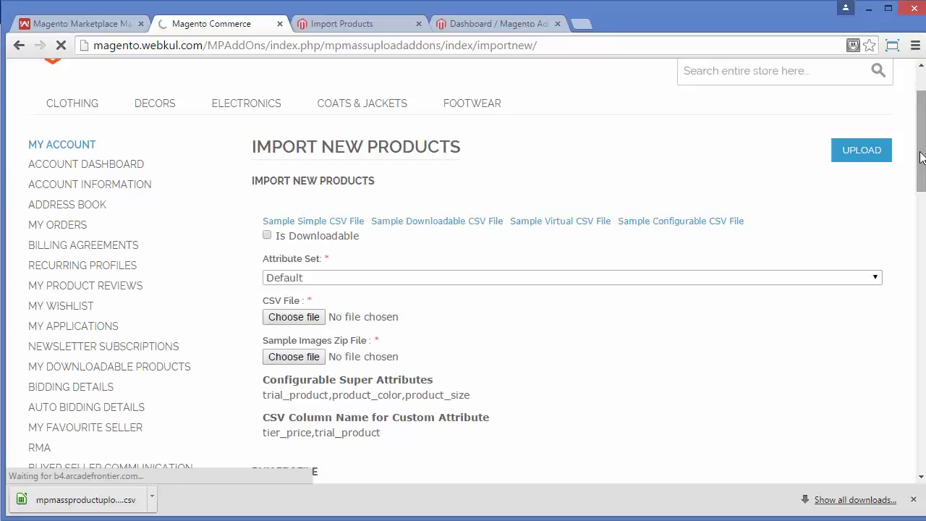
left_click(656, 224)
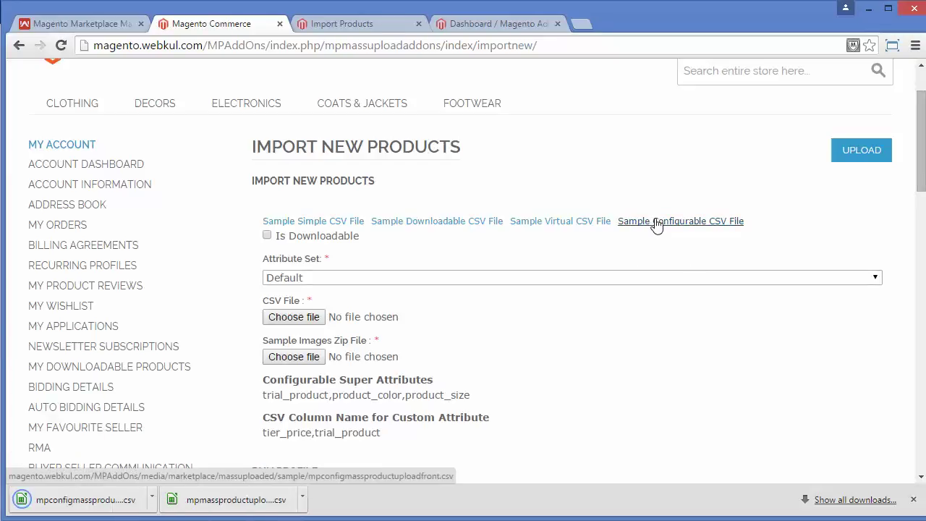
left_click(123, 500)
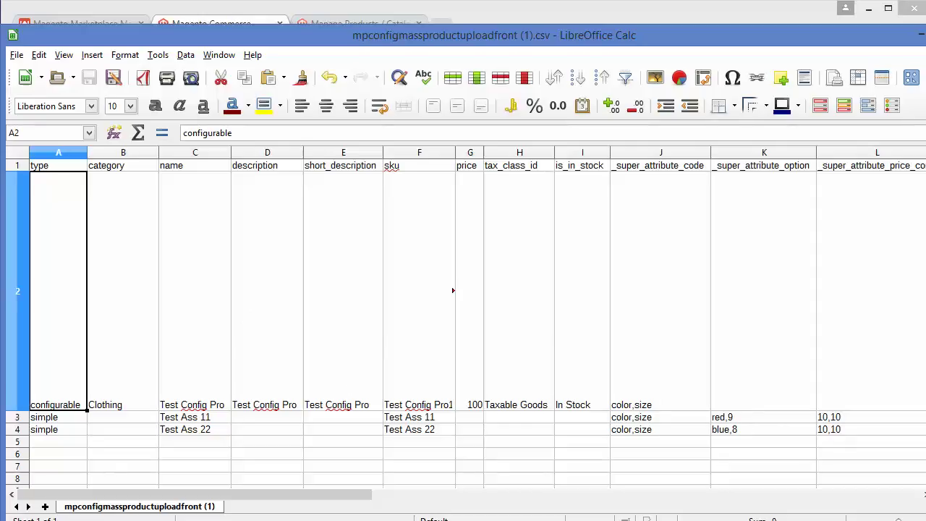
Change the configurable product's category in B2 from Clothing to Footwear.
left_click(58, 374)
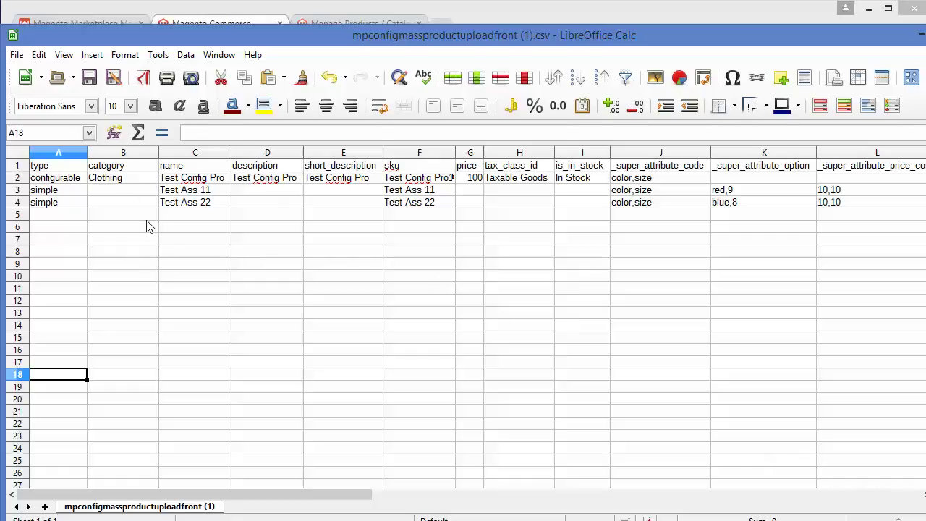
left_click(61, 179)
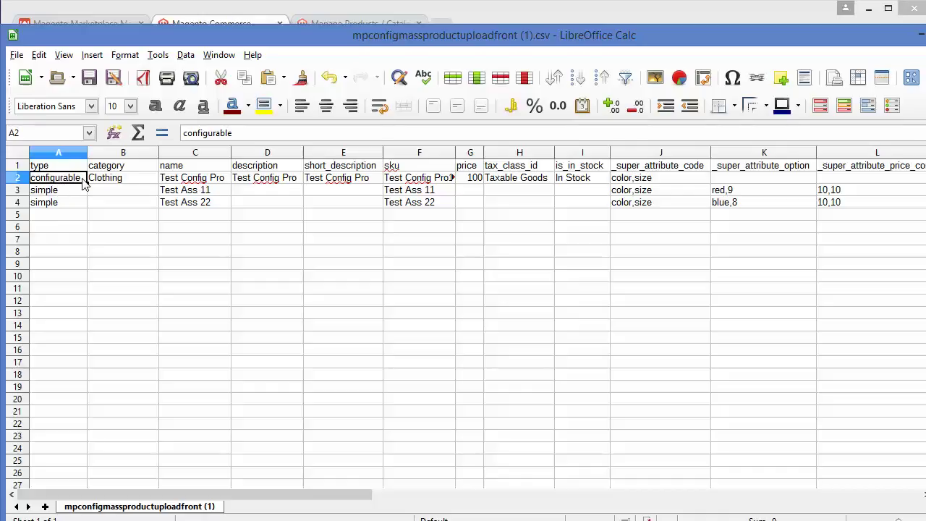
left_click(120, 180)
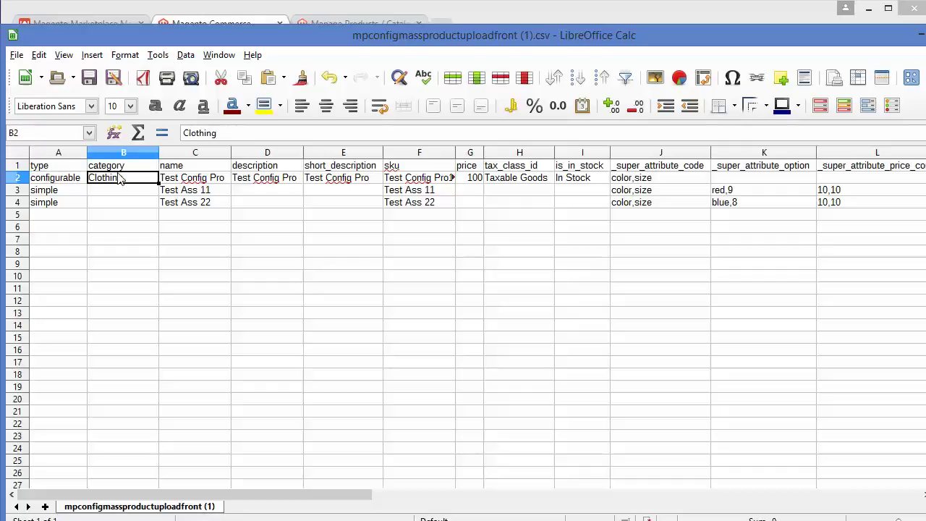
double_click(132, 178)
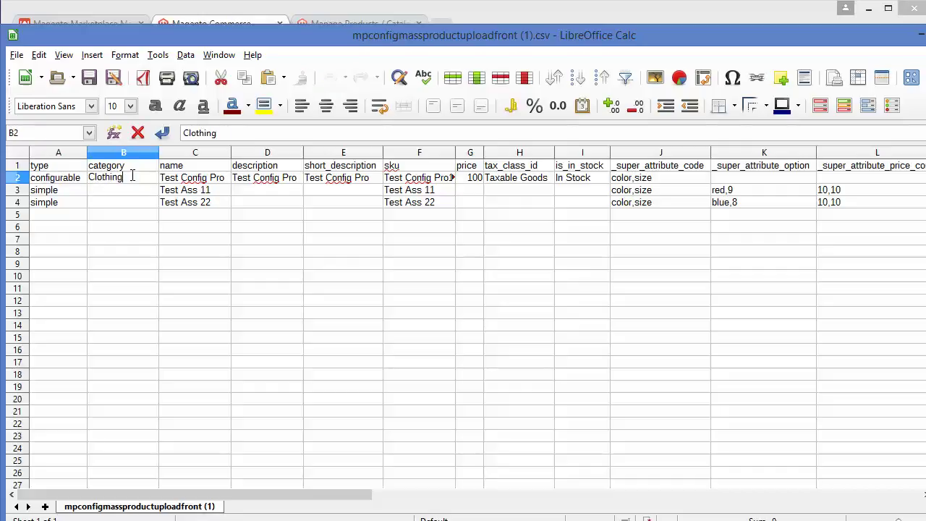
key("BackSpace")
key("BackSpace")
key("BackSpace")
key("BackSpace")
key("BackSpace")
type("Footwear")
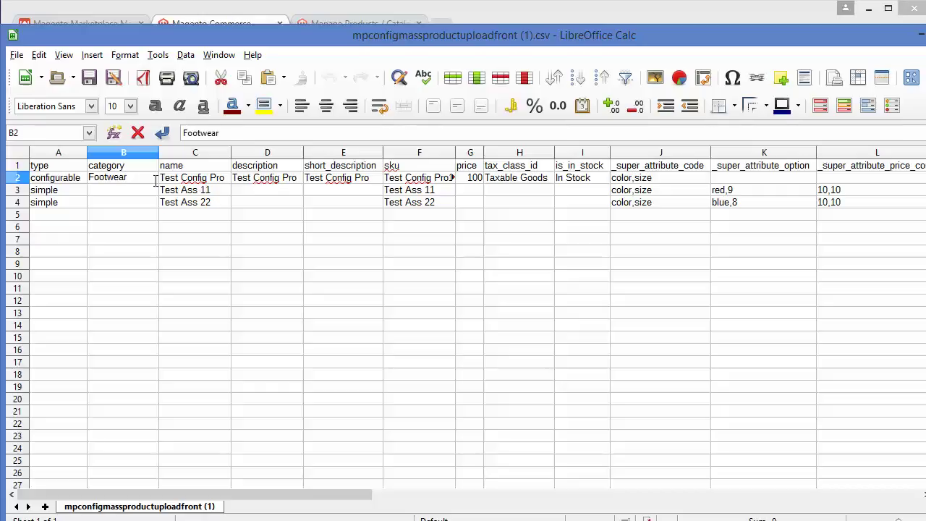
left_click(195, 182)
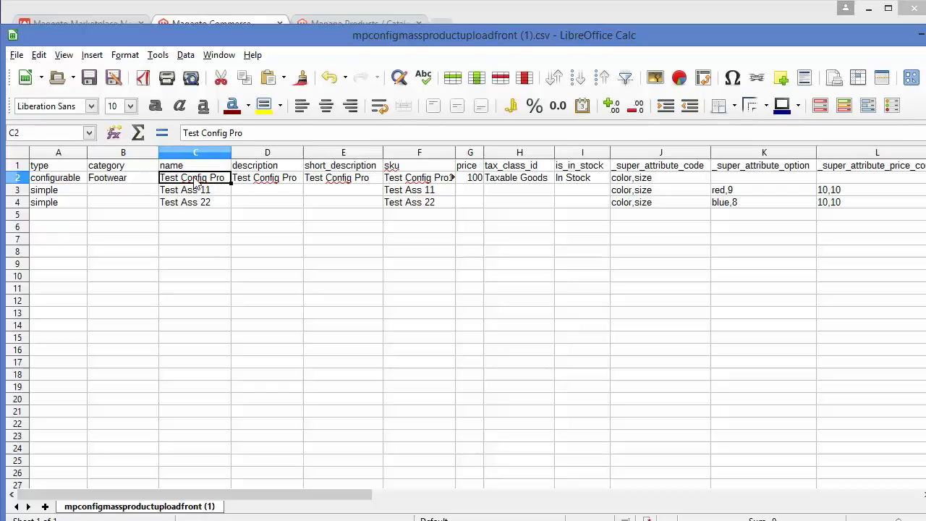
Clear the product name Test Config Pro in C2 and begin typing Shoe50.
double_click(226, 181)
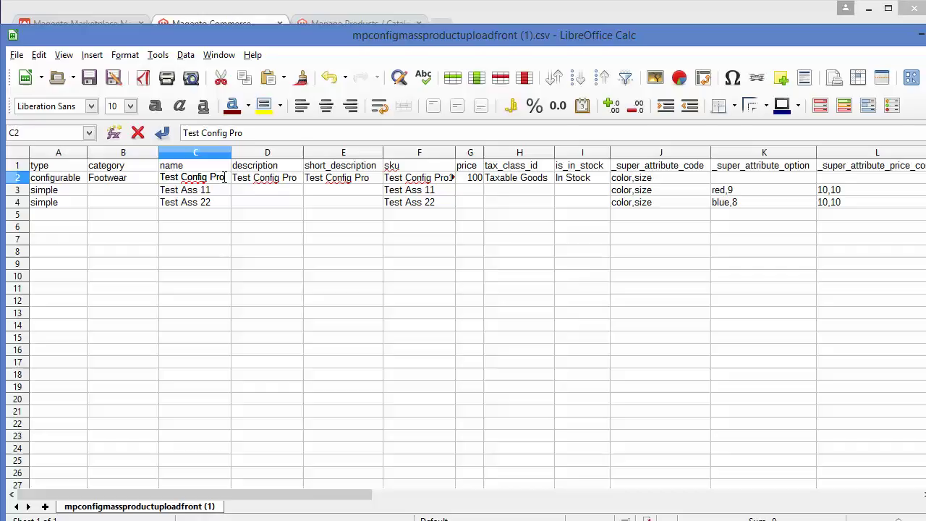
key("BackSpace")
key("BackSpace")
key("BackSpace")
key("BackSpace")
key("BackSpace")
key("BackSpace")
key("BackSpace")
key("BackSpace")
key("BackSpace")
key("BackSpace")
key("BackSpace")
key("BackSpace")
key("BackSpace")
key("BackSpace")
key("BackSpace")
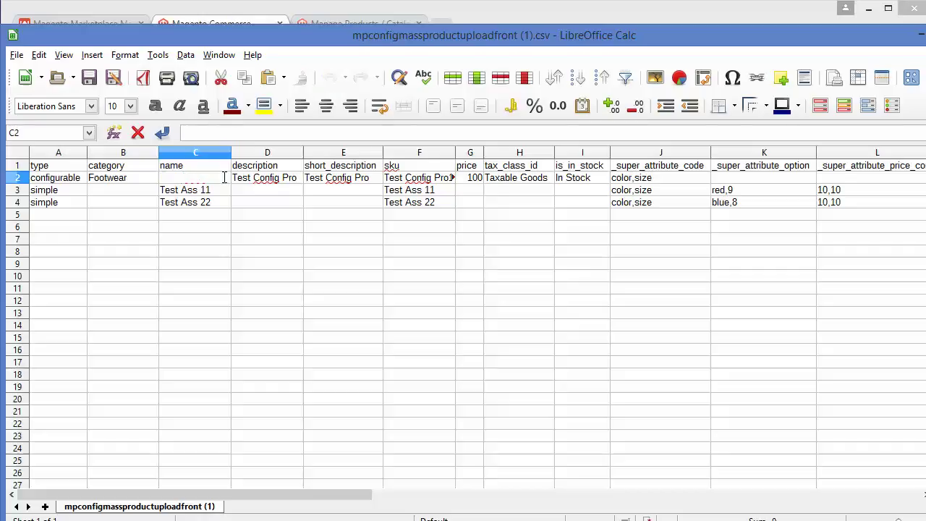
type("S")
Finish the name Shoe50 and set the description in D2 to 'test description'.
type("hoe50")
left_click(261, 182)
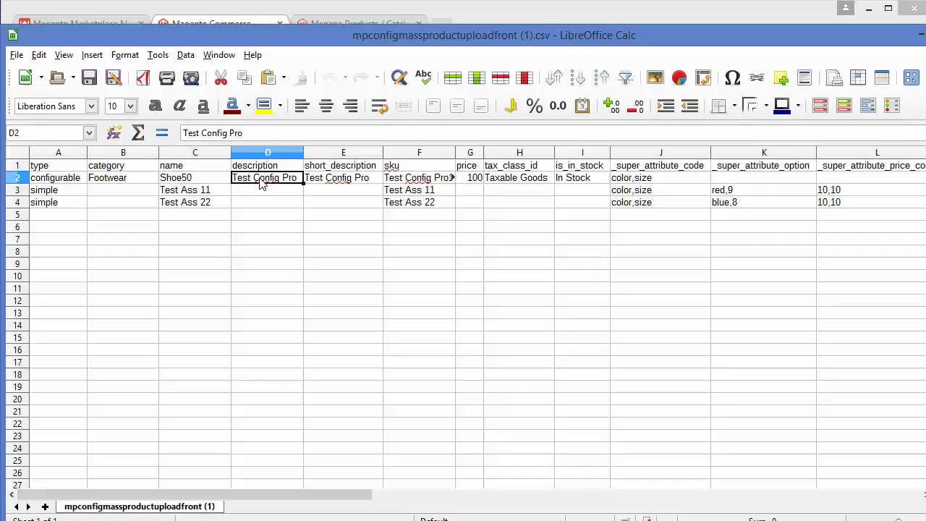
double_click(262, 181)
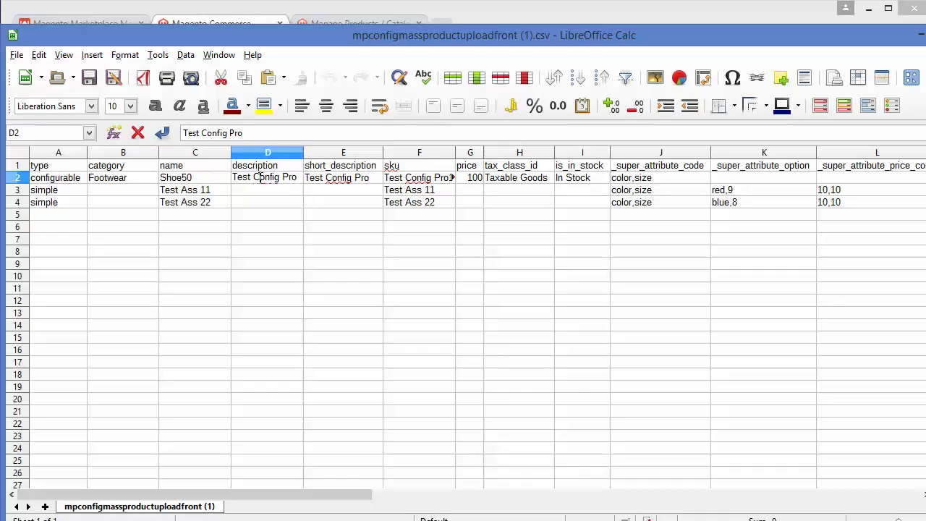
key("Delete")
key("Delete")
key("Delete")
key("Delete")
key("Delete")
key("Delete")
key("Delete")
key("Delete")
key("Delete")
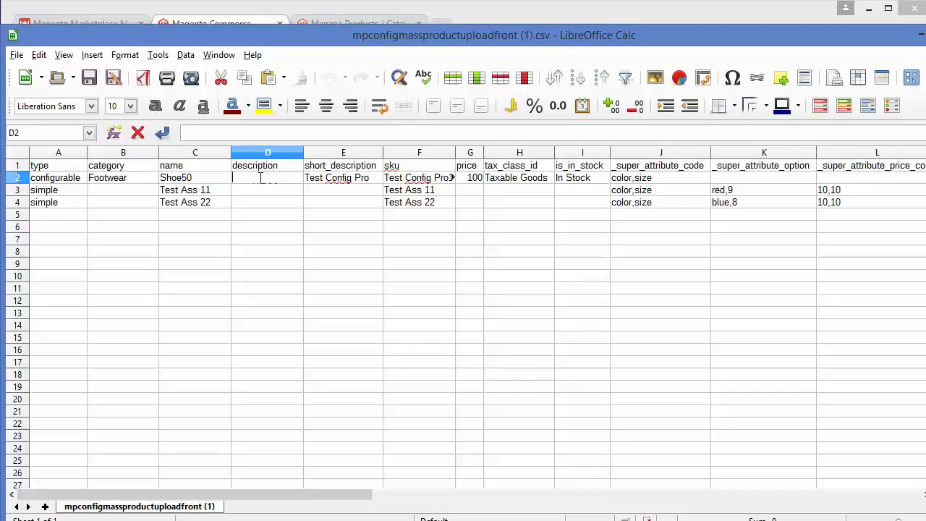
type("test description")
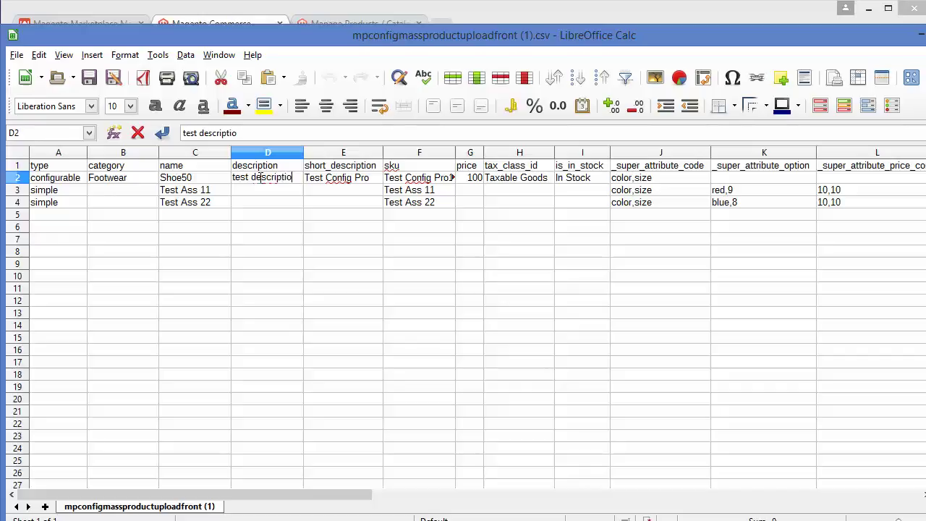
left_click(351, 181)
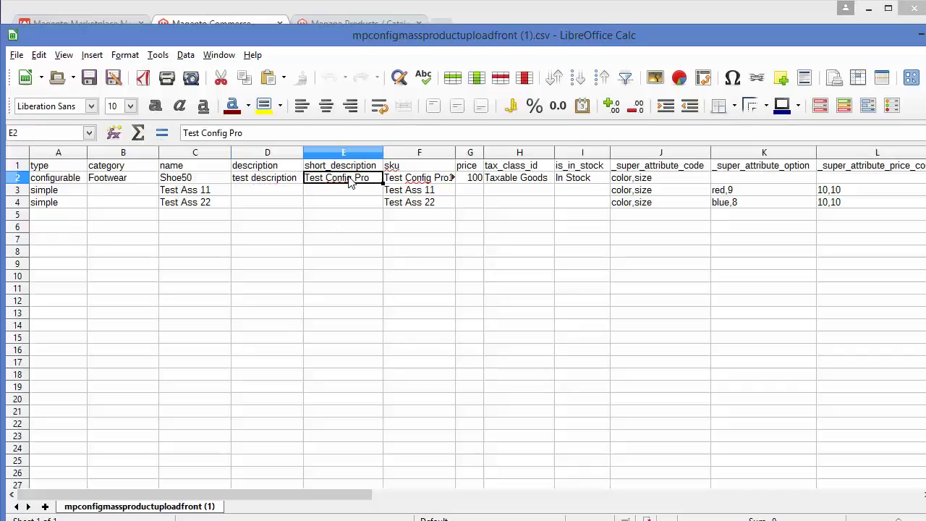
Set the configurable SKU in F2 to shoe50 and blank the first simple row's SKU.
left_click(434, 179)
double_click(434, 178)
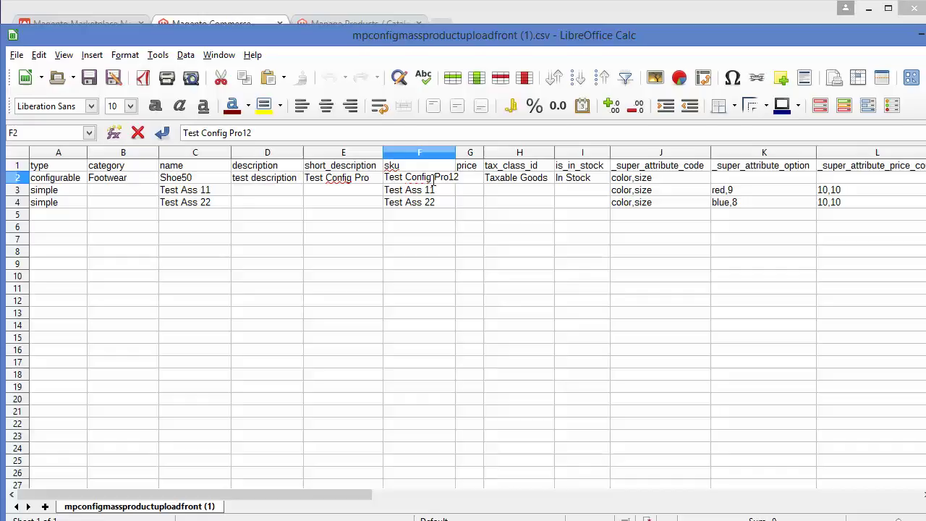
key("Delete")
key("Delete")
key("Delete")
key("Delete")
key("Delete")
key("BackSpace")
key("BackSpace")
key("BackSpace")
key("BackSpace")
key("BackSpace")
key("BackSpace")
key("BackSpace")
key("BackSpace")
key("BackSpace")
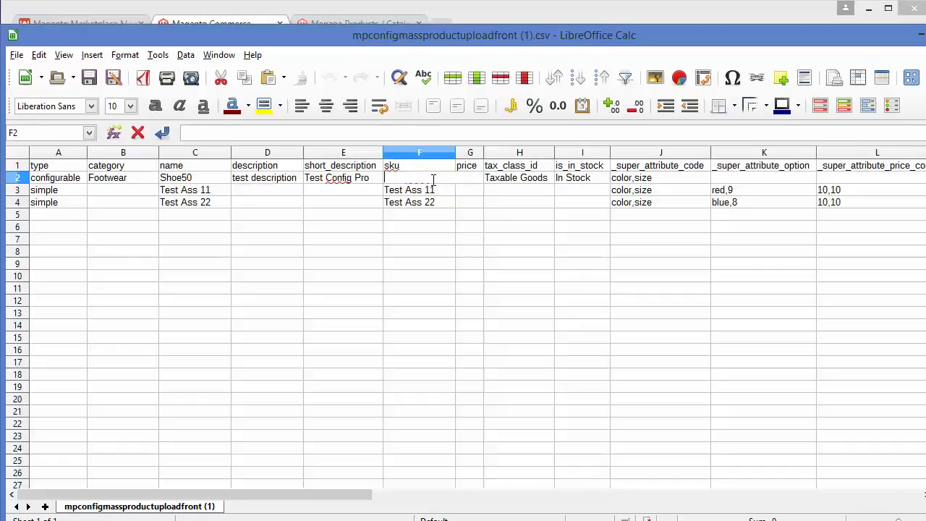
type("sho")
key("Return")
key("BackSpace")
key("BackSpace")
key("BackSpace")
key("BackSpace")
key("BackSpace")
key("BackSpace")
key("BackSpace")
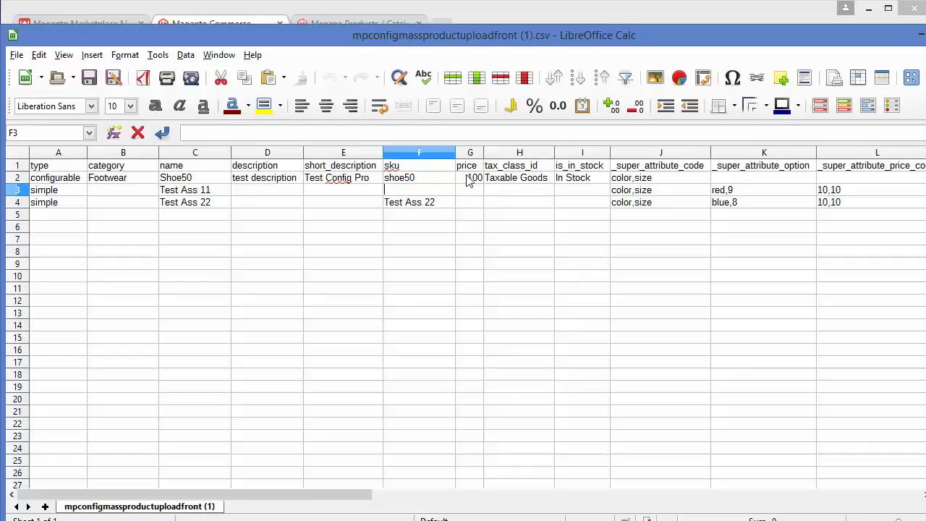
left_click(467, 180)
Change the tax class in H2 from Taxable Goods to none, leaving price 100.
double_click(467, 179)
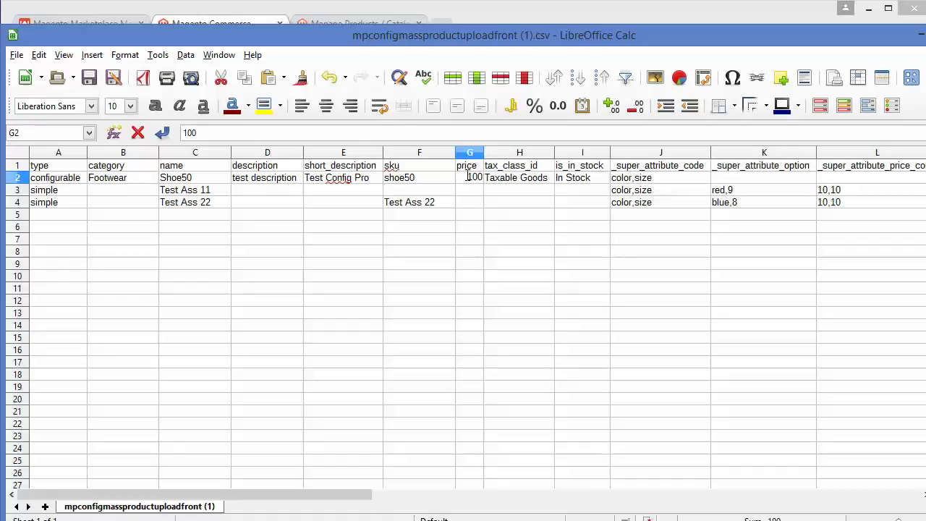
left_click(525, 180)
double_click(524, 180)
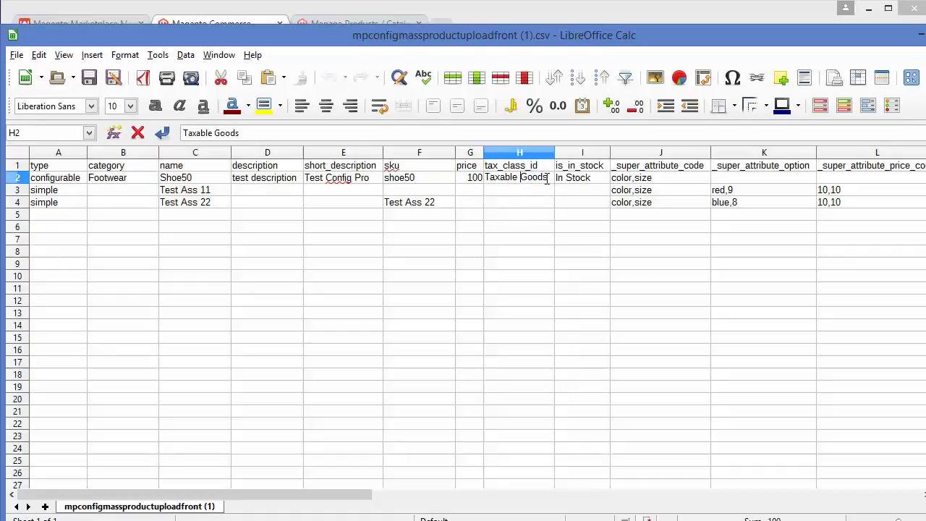
key("BackSpace")
key("BackSpace")
key("BackSpace")
key("BackSpace")
key("BackSpace")
key("BackSpace")
key("BackSpace")
key("BackSpace")
key("BackSpace")
key("BackSpace")
key("BackSpace")
key("BackSpace")
key("BackSpace")
type("none")
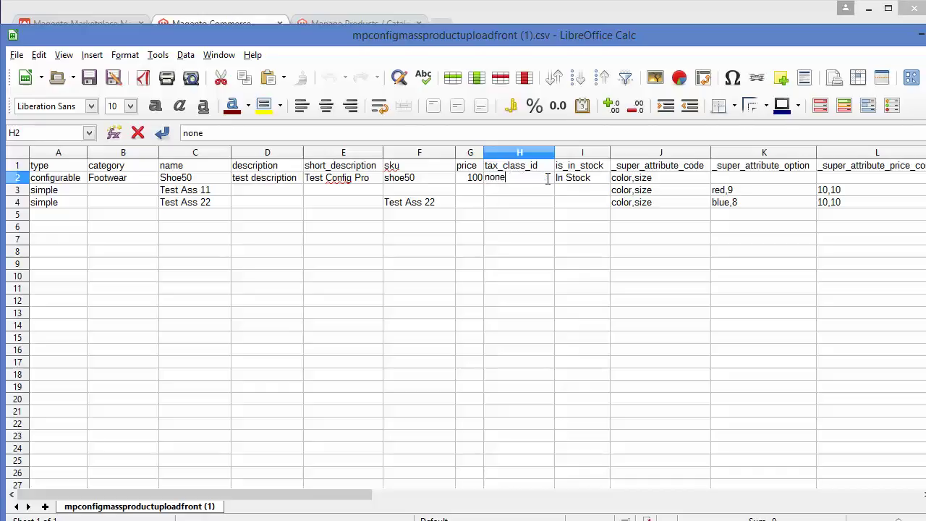
left_click(593, 181)
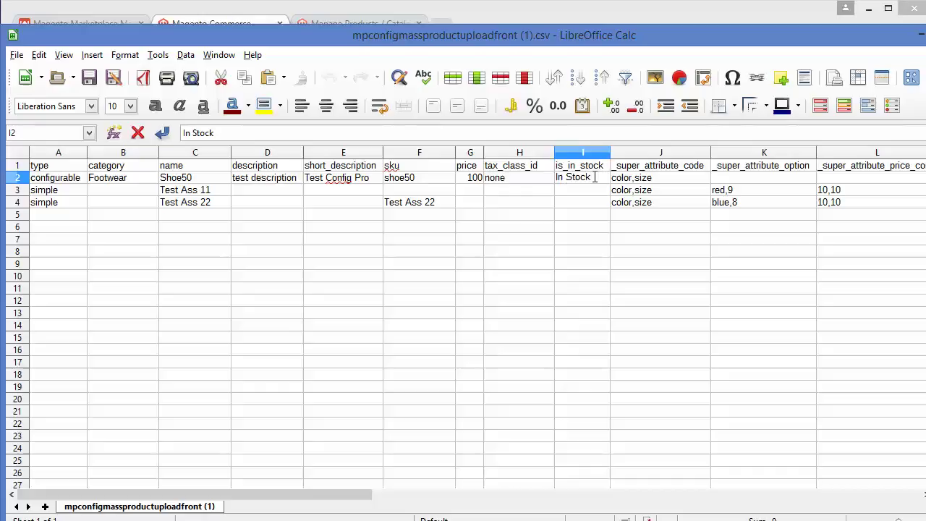
left_click(658, 177)
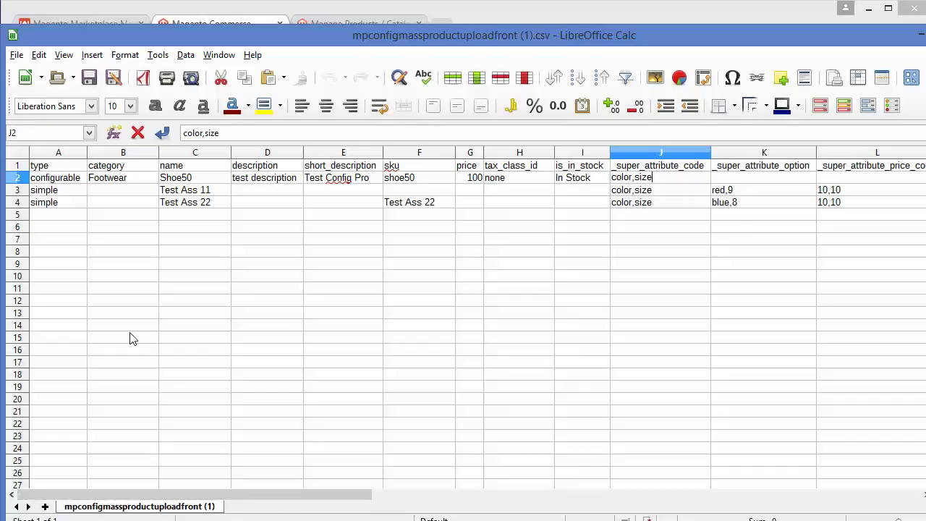
left_click(72, 194)
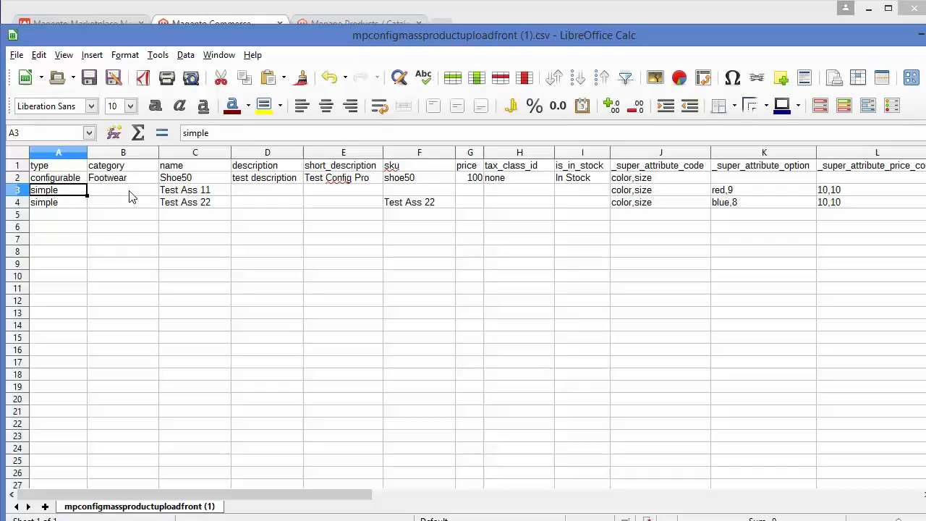
Rename the simple rows to 'red shoe' in C3 and 'blue shoe' in C4.
left_click(211, 192)
double_click(211, 191)
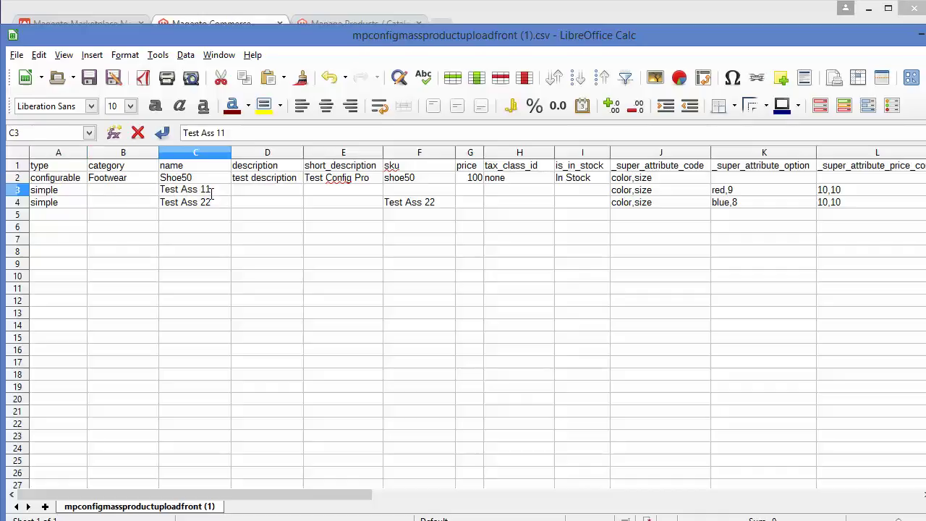
key("BackSpace")
key("BackSpace")
key("BackSpace")
key("BackSpace")
key("BackSpace")
key("BackSpace")
key("BackSpace")
key("BackSpace")
key("BackSpace")
key("BackSpace")
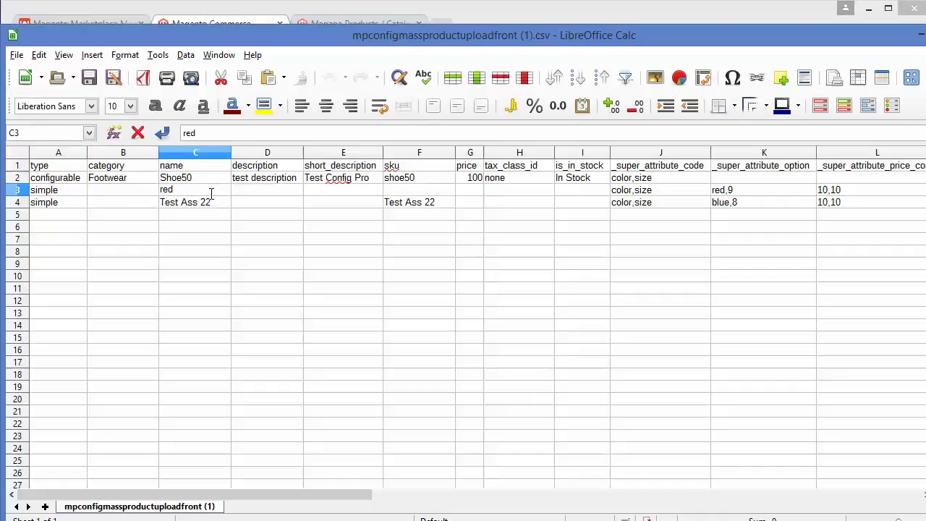
type("hoe")
double_click(214, 203)
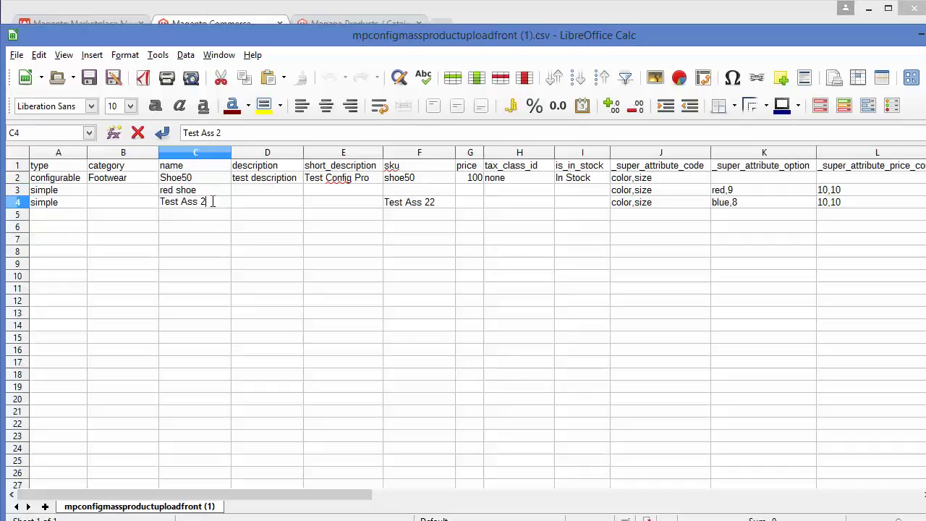
key("BackSpace")
key("BackSpace")
key("BackSpace")
key("BackSpace")
key("BackSpace")
key("BackSpace")
key("BackSpace")
key("BackSpace")
key("BackSpace")
key("BackSpace")
type("blue shoe")
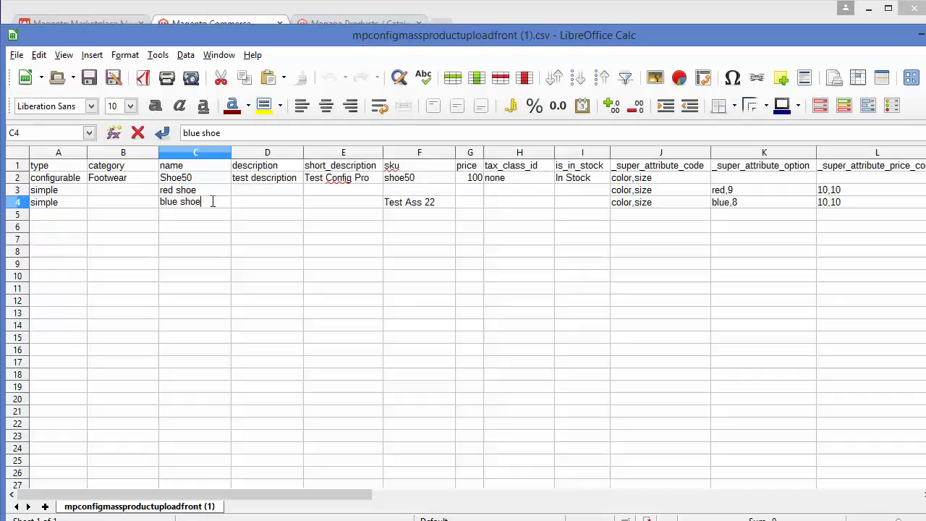
Give the simple rows SKUs shoe51 in F4 and shoe52 in F3.
left_click(443, 201)
key("BackSpace")
key("BackSpace")
key("BackSpace")
key("BackSpace")
key("BackSpace")
key("BackSpace")
key("BackSpace")
key("BackSpace")
key("BackSpace")
key("BackSpace")
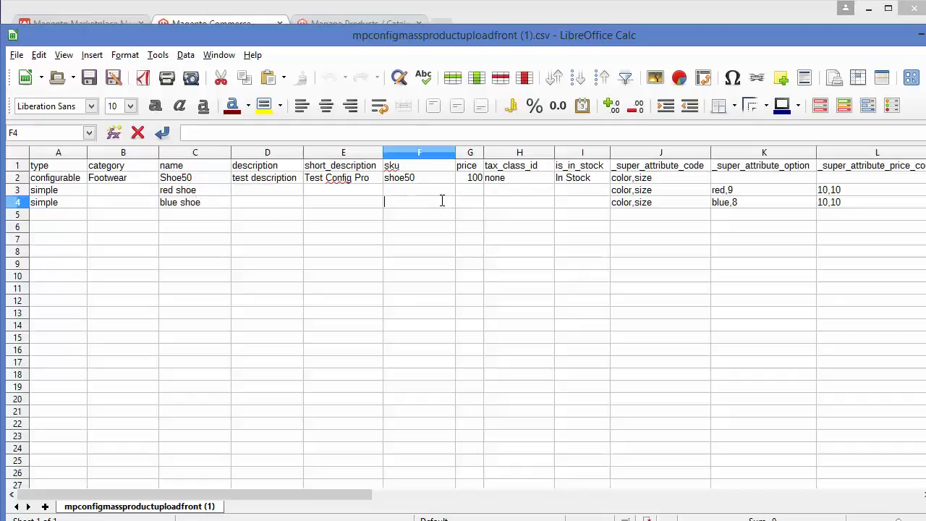
type("shoer51")
left_click(433, 190)
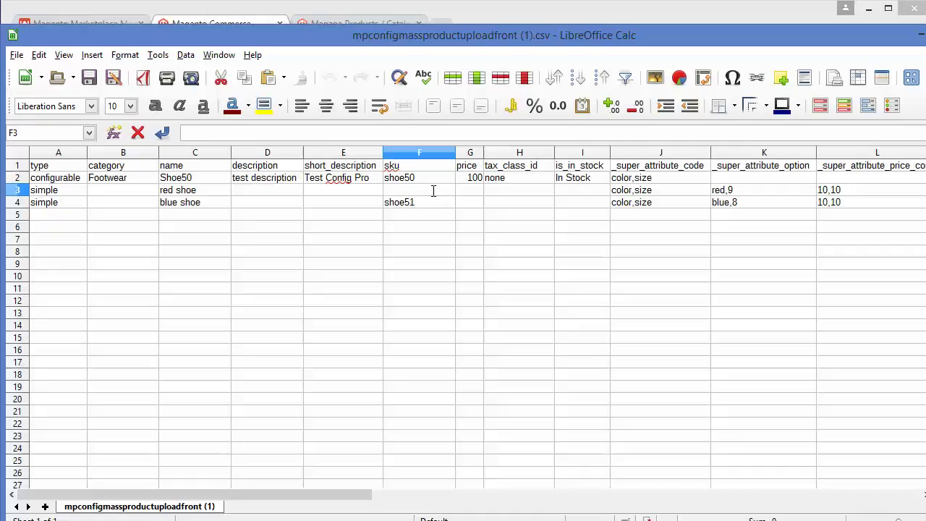
type("shoe52")
Check the image list shoe.png,shoe1.png in O2 and save the CSV.
left_click_drag(326, 494, 494, 492)
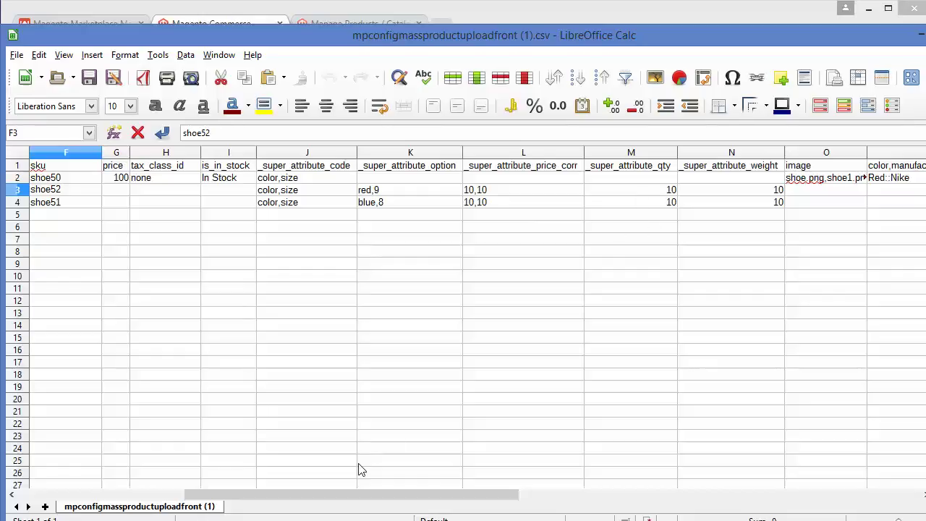
left_click_drag(357, 496, 419, 497)
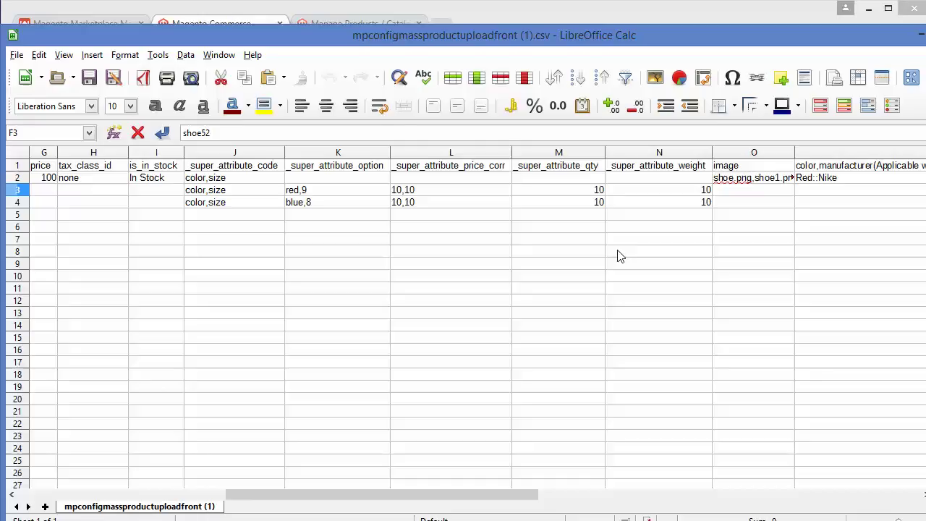
left_click(761, 180)
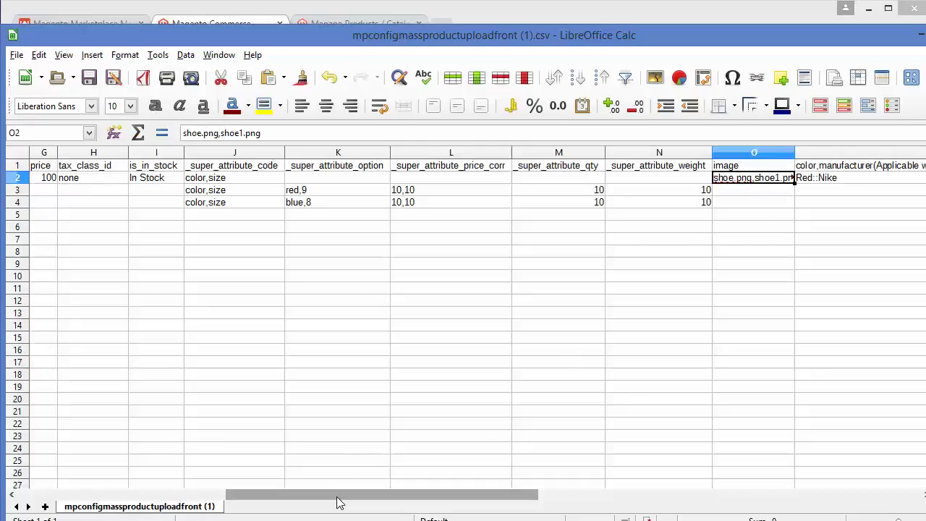
left_click_drag(338, 502, 99, 501)
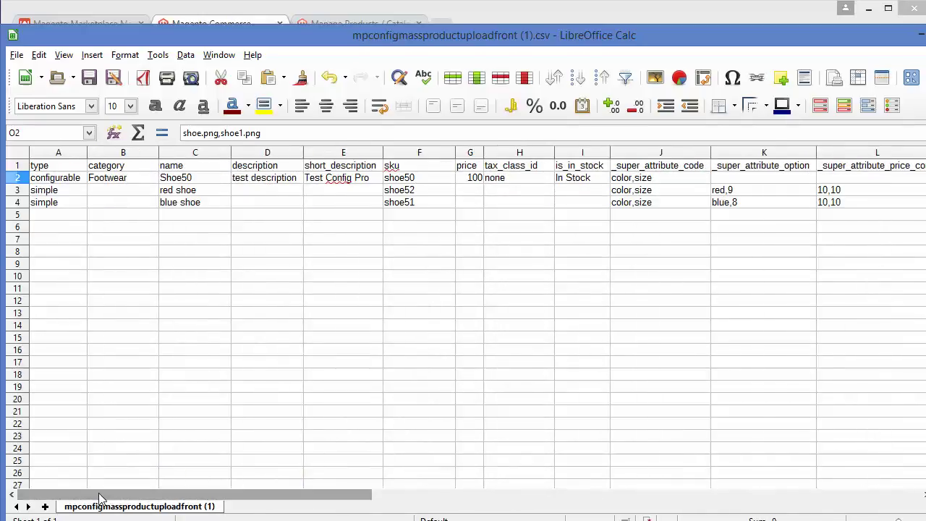
left_click(248, 320)
key("ctrl+s")
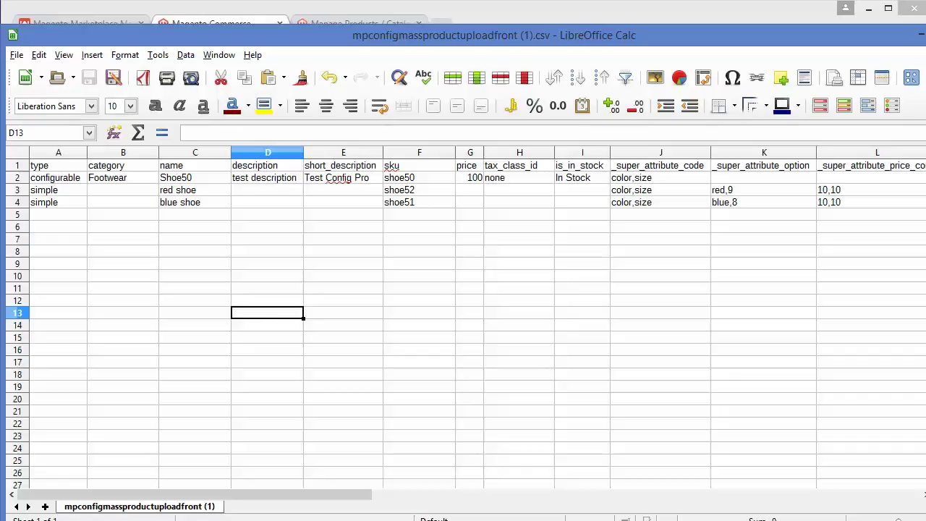
mouse_move(239, 512)
left_click(175, 471)
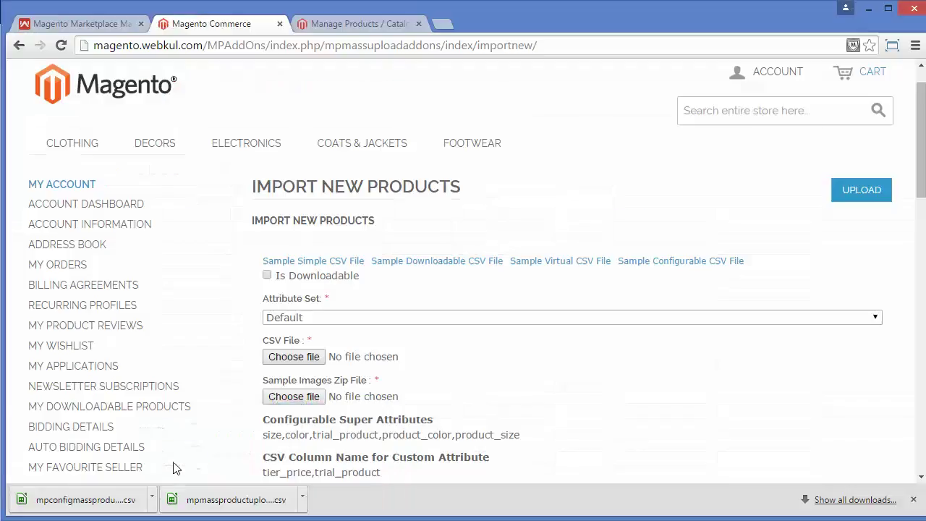
Attach the edited product CSV from Downloads to the CSV File field.
left_click(309, 362)
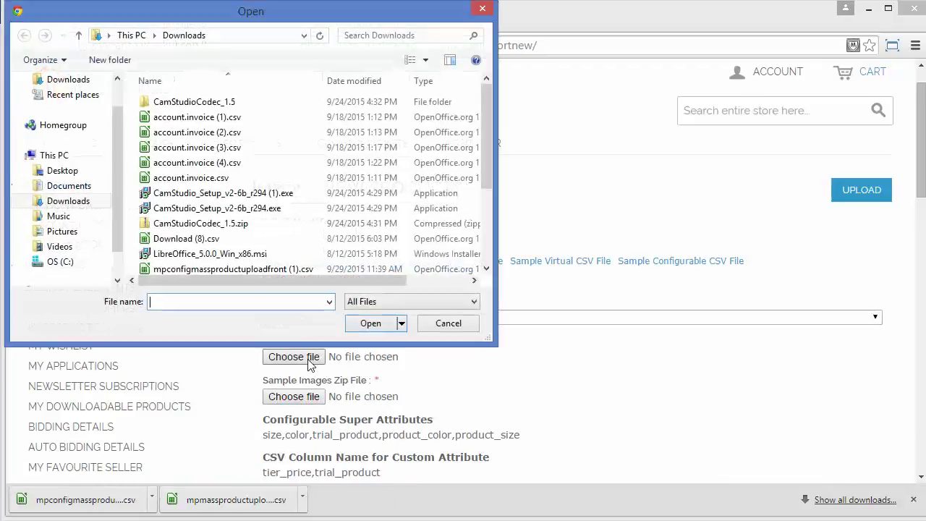
left_click(266, 269)
left_click(369, 324)
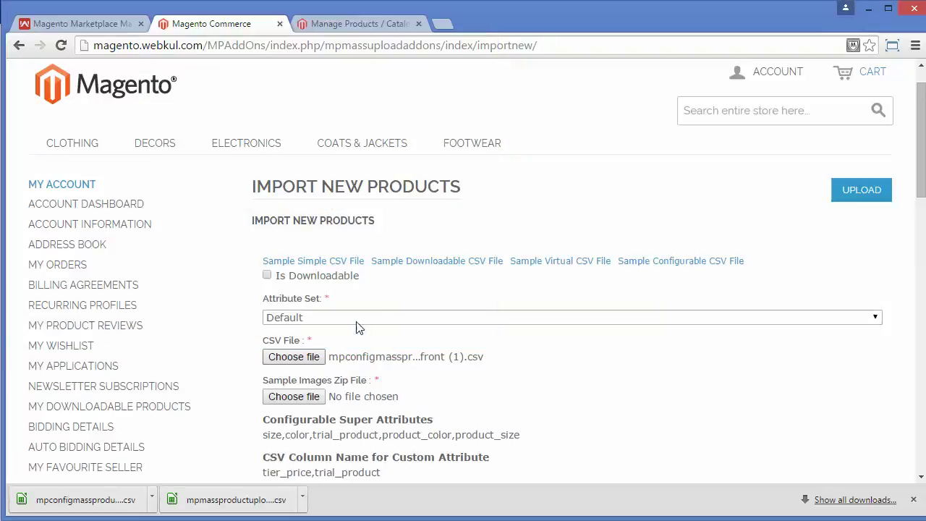
Attach images.zip from the Desktop as the Images Zip and upload both files.
left_click(287, 396)
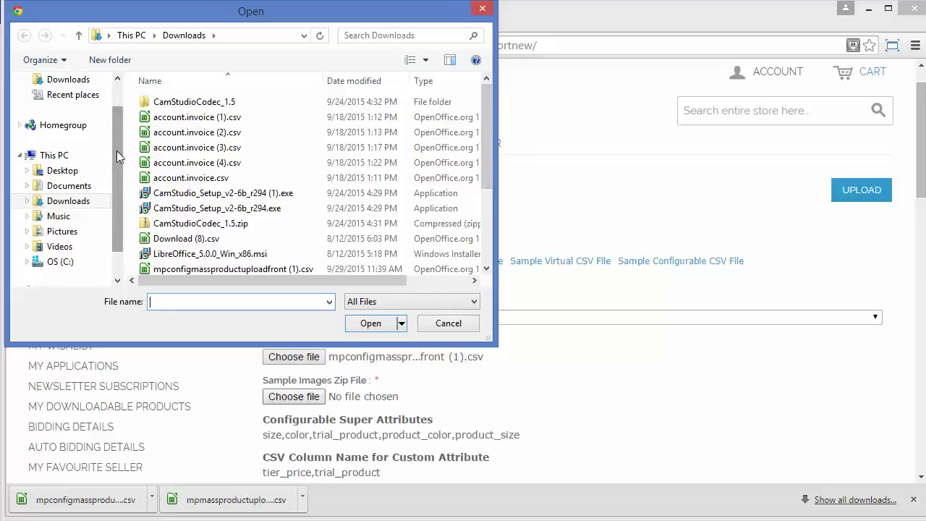
left_click_drag(116, 150, 116, 116)
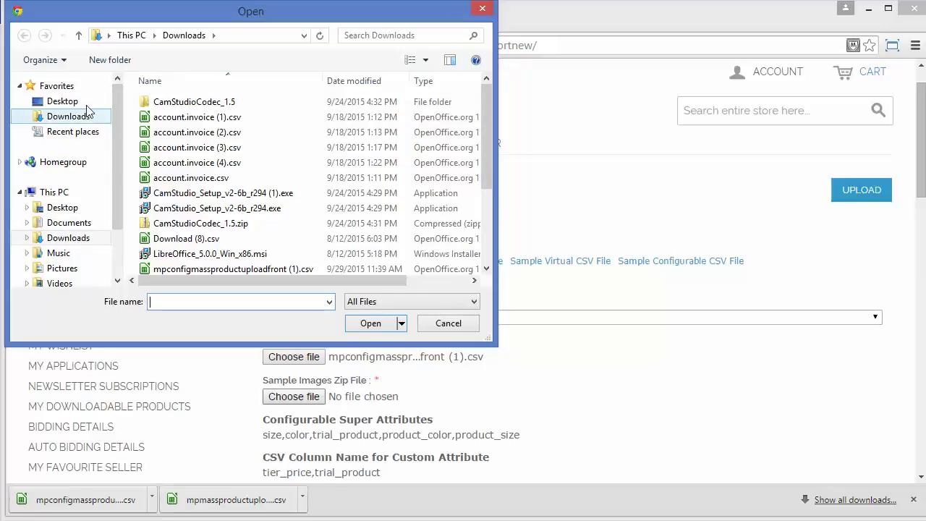
left_click(85, 102)
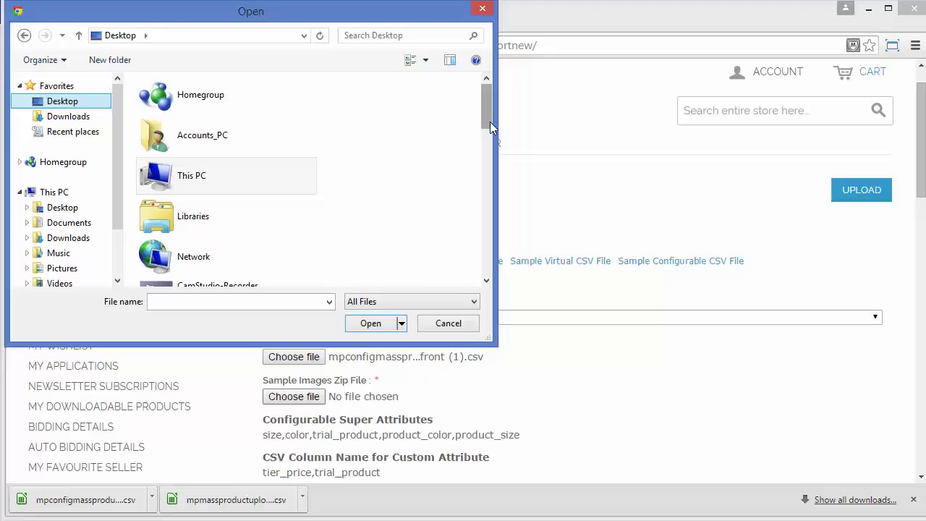
left_click_drag(490, 122, 497, 249)
left_click(221, 207)
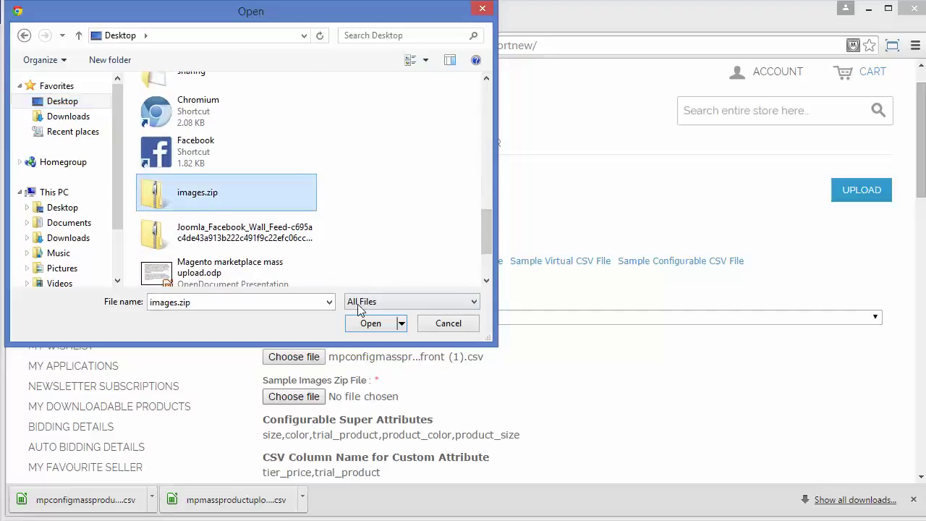
left_click(370, 323)
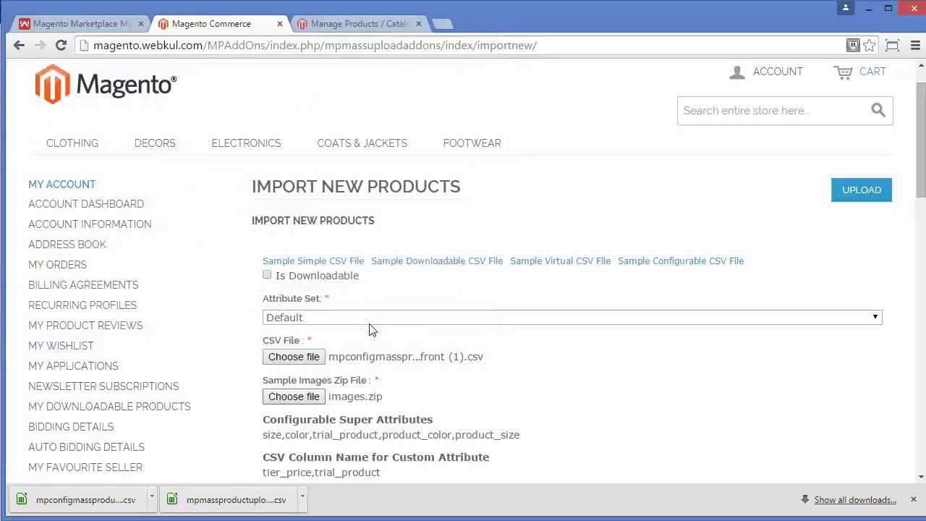
left_click(863, 190)
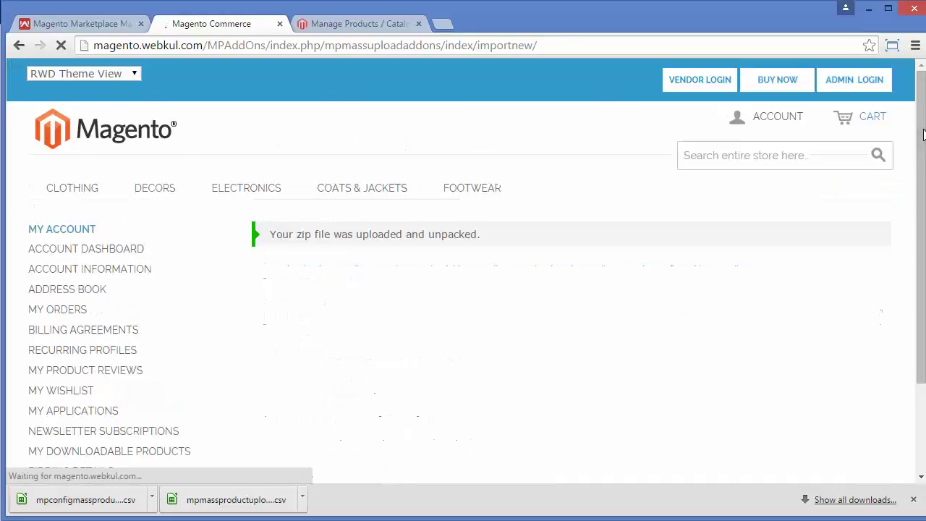
Select the uploaded CSV under Run Profile and run the import.
scroll(923, 134, "down", 4)
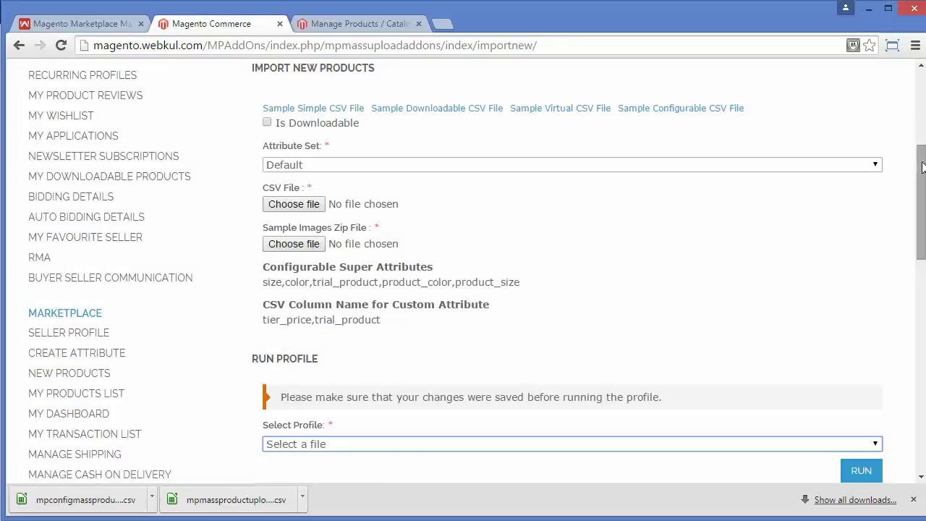
left_click_drag(922, 166, 920, 232)
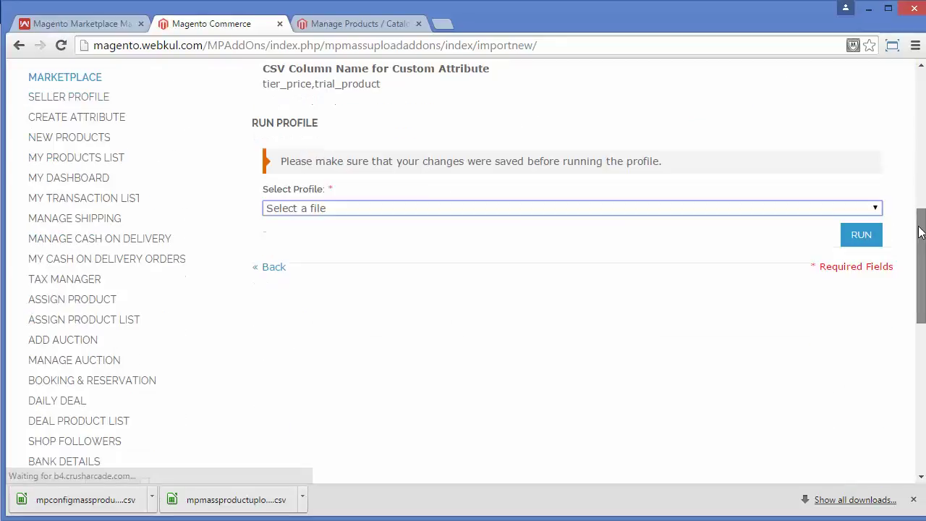
left_click(800, 208)
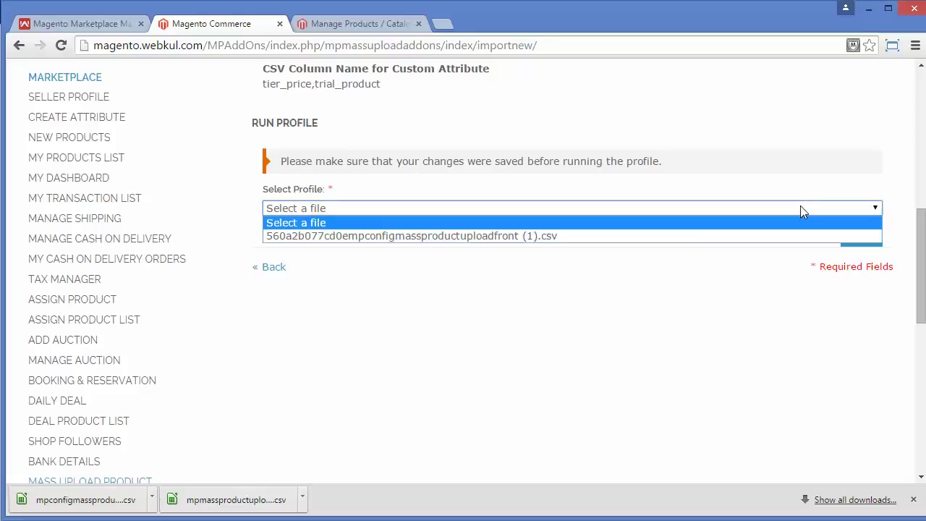
left_click(748, 236)
left_click(859, 238)
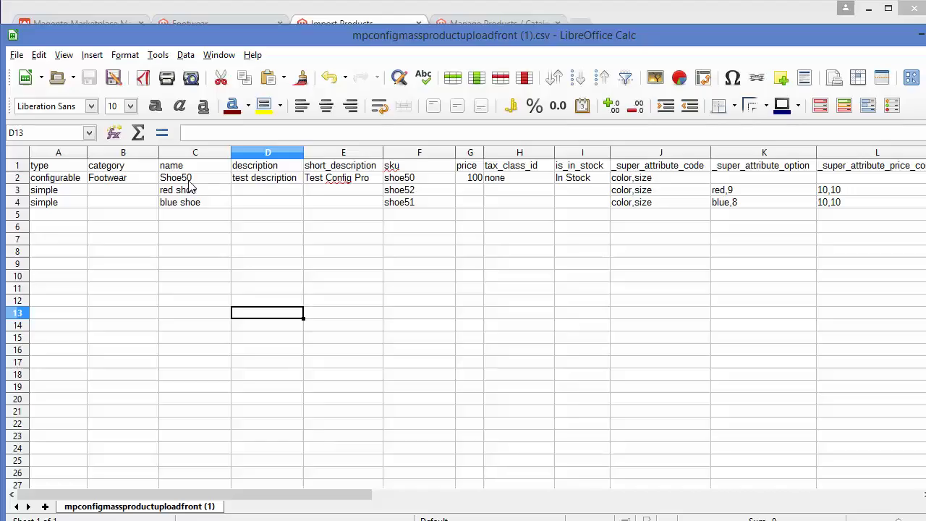
Change the name in C2 from Shoe50 to Shoe5 and return to the import results.
double_click(189, 180)
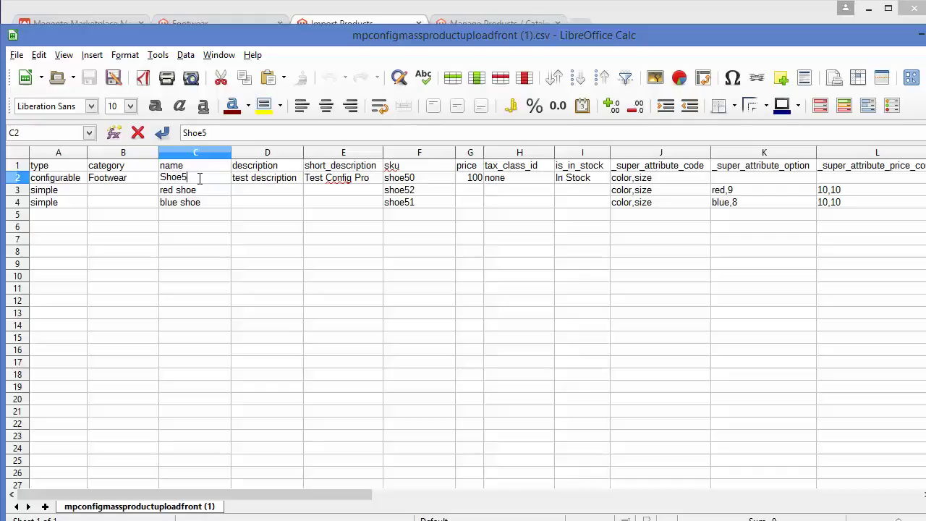
key("Return")
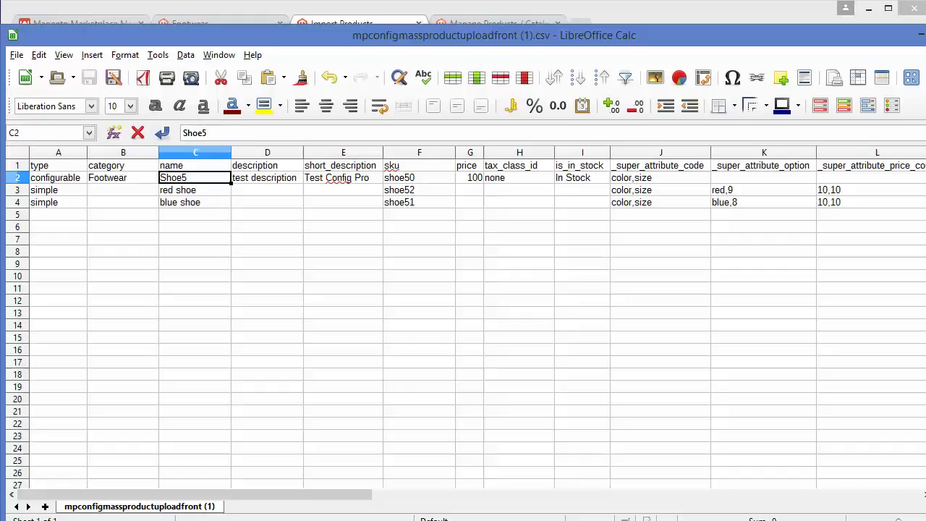
left_click(202, 459)
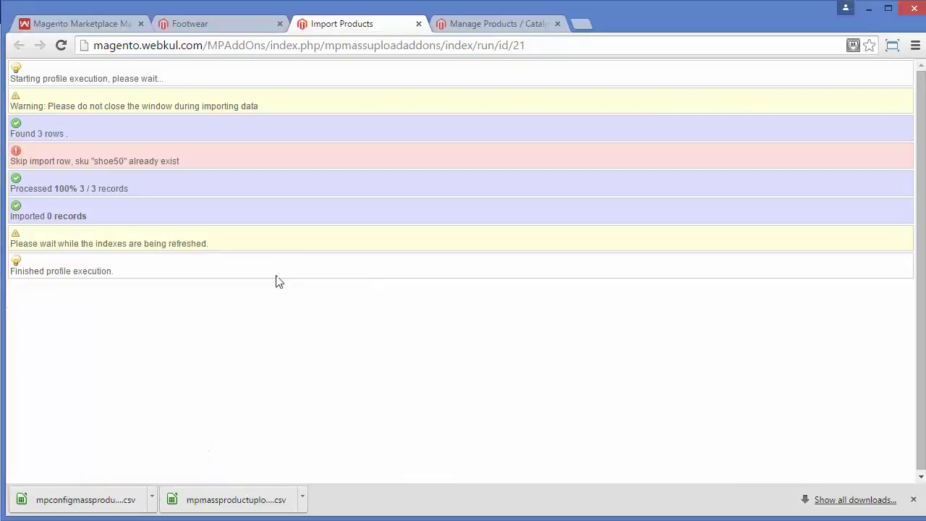
Close the Import Products results tab and bring up the CSV file picker on Import New Products.
left_click(223, 23)
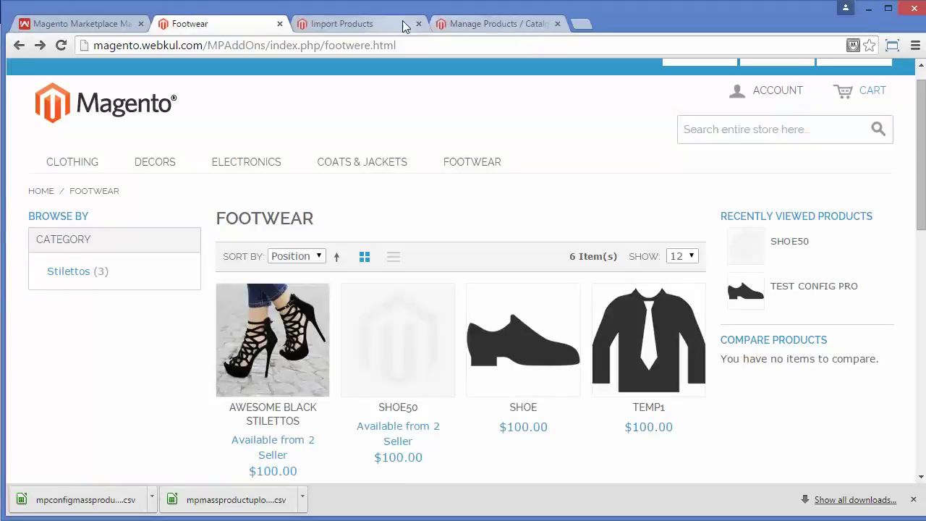
left_click(423, 24)
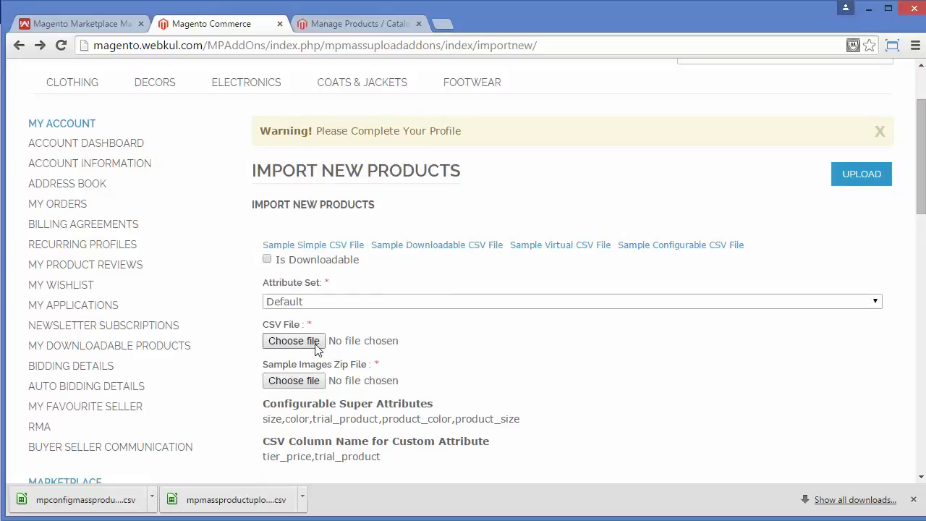
left_click(315, 349)
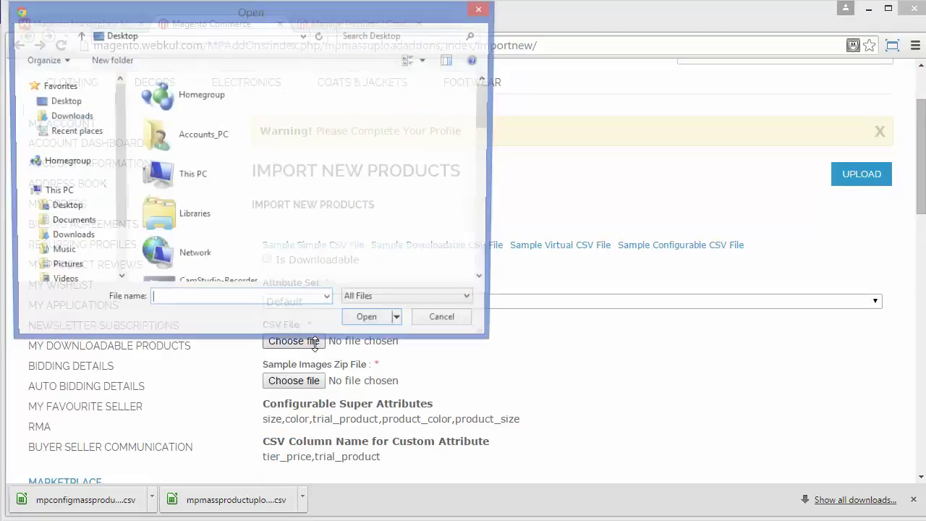
Attach mpconfigmassproductuploadfront (1).csv from Downloads as the CSV file.
left_click(89, 123)
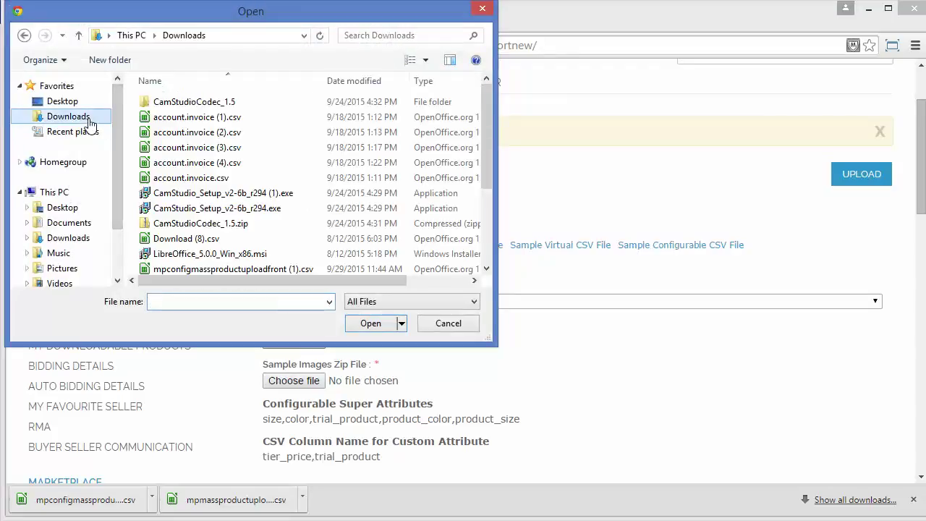
left_click(237, 269)
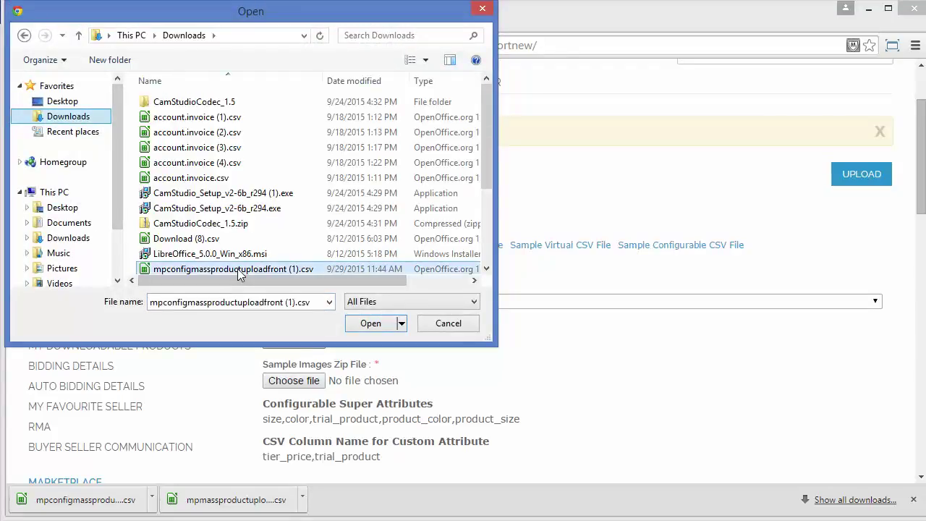
left_click(370, 323)
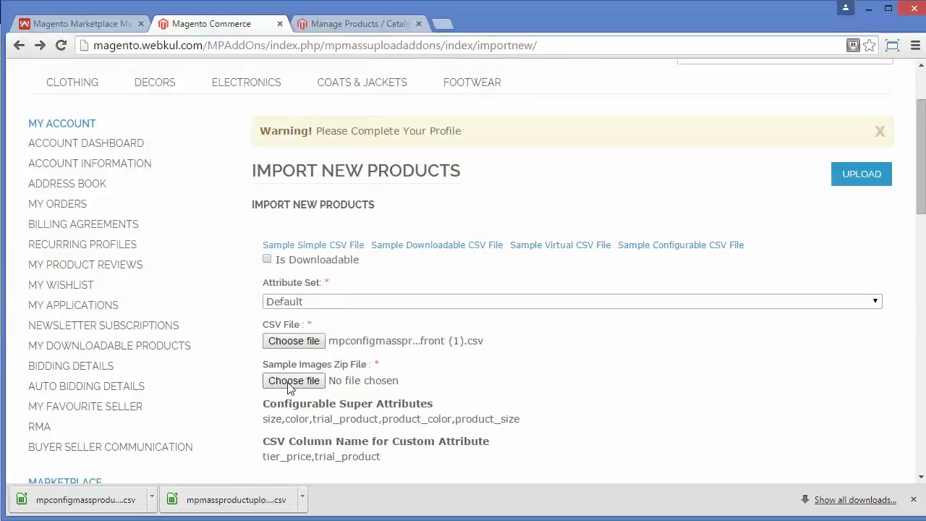
Attach images.zip from the Desktop and upload both files.
left_click(288, 386)
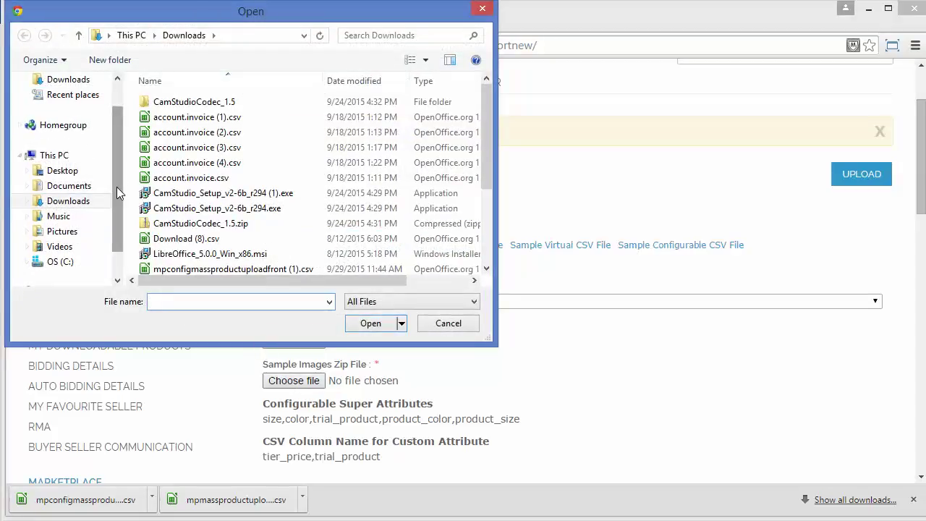
scroll(116, 187, "up", 2)
left_click(87, 102)
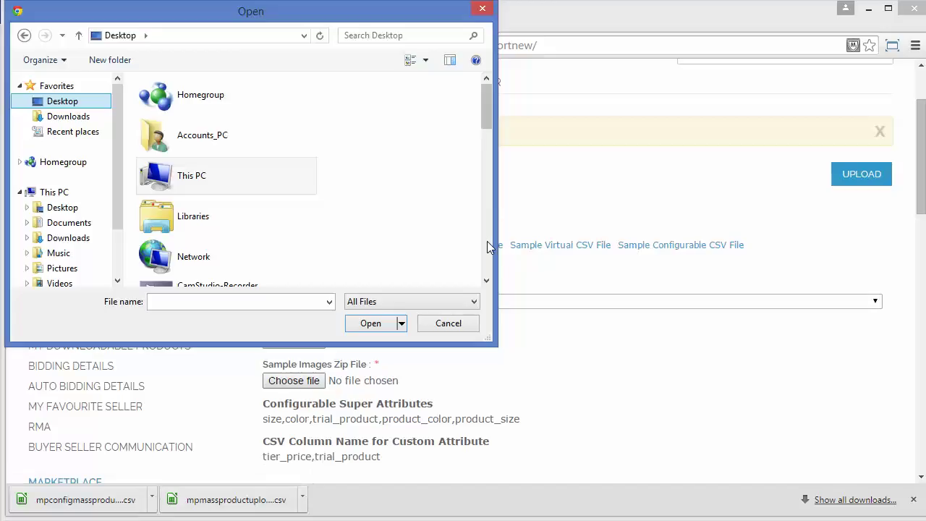
scroll(487, 246, "down", 10)
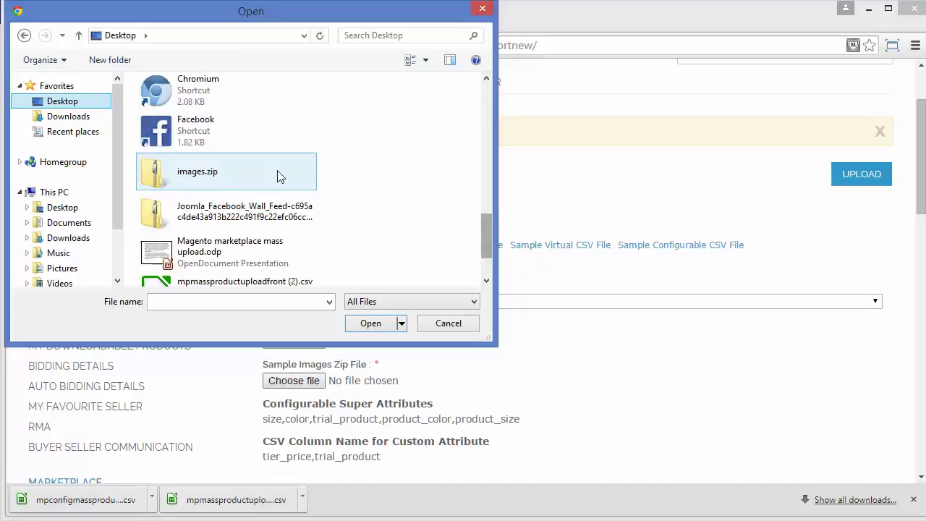
left_click(246, 181)
left_click(372, 323)
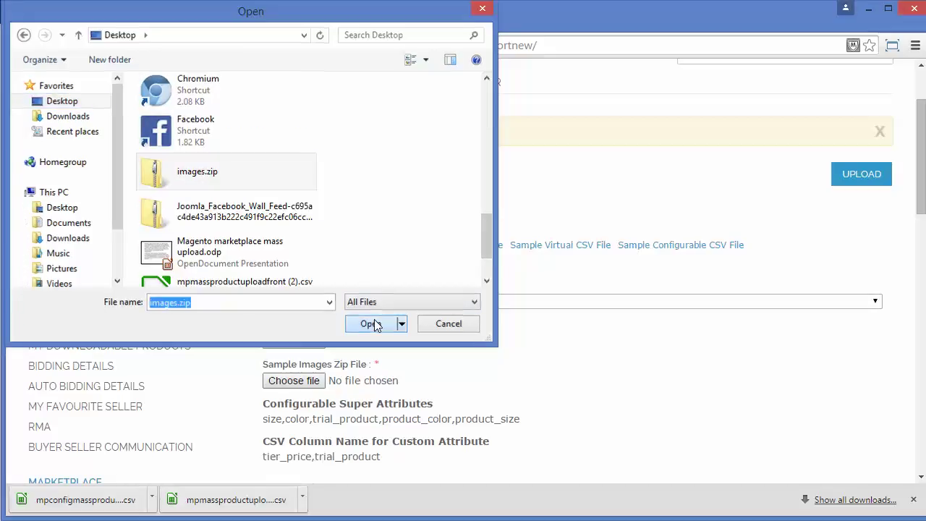
left_click(857, 178)
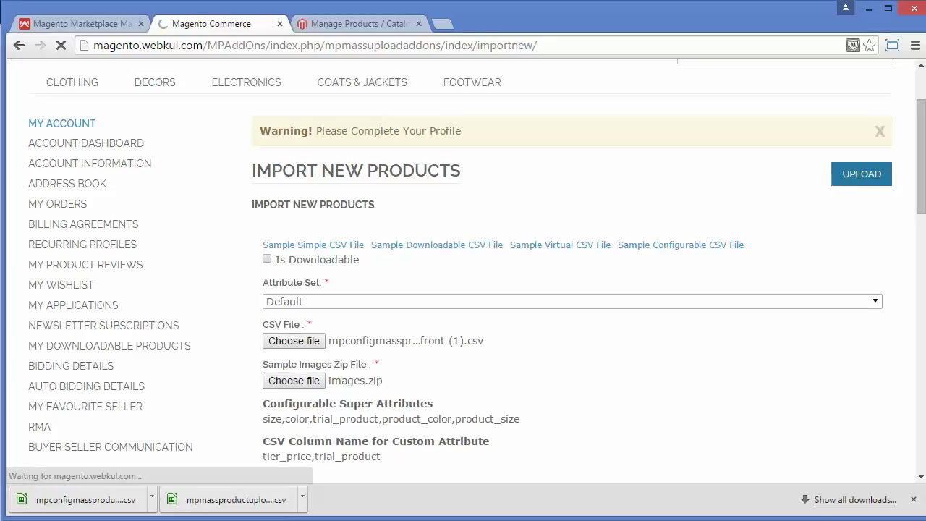
Run the uploaded configurable CSV profile, importing all 3 records, then return to Import New Products.
left_click(501, 241)
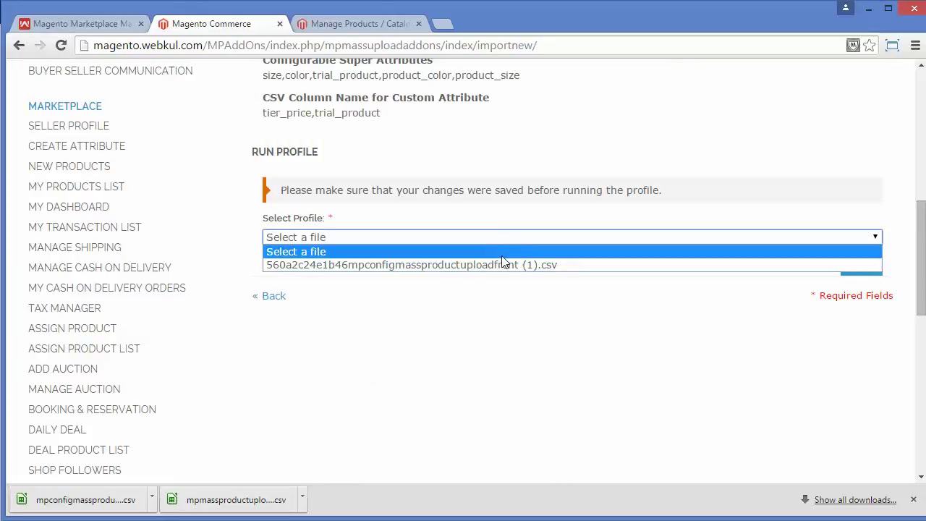
left_click(502, 265)
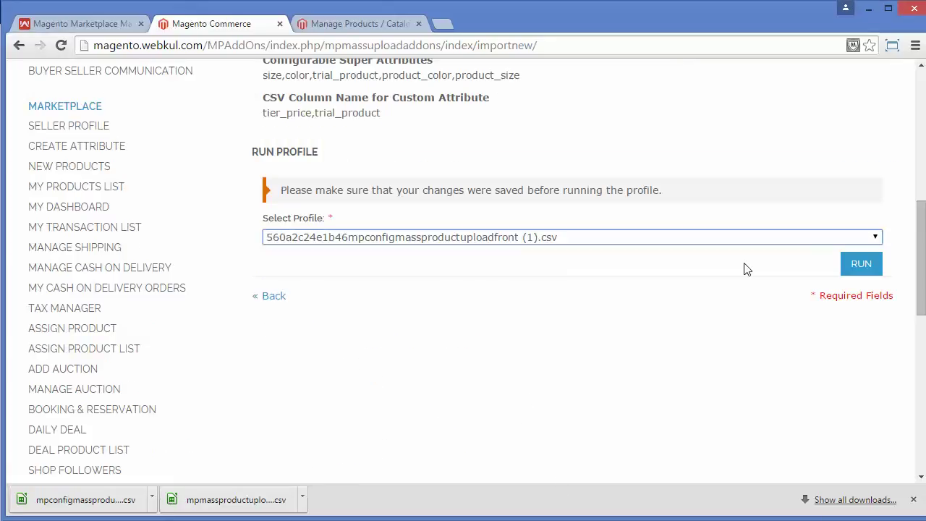
left_click(859, 263)
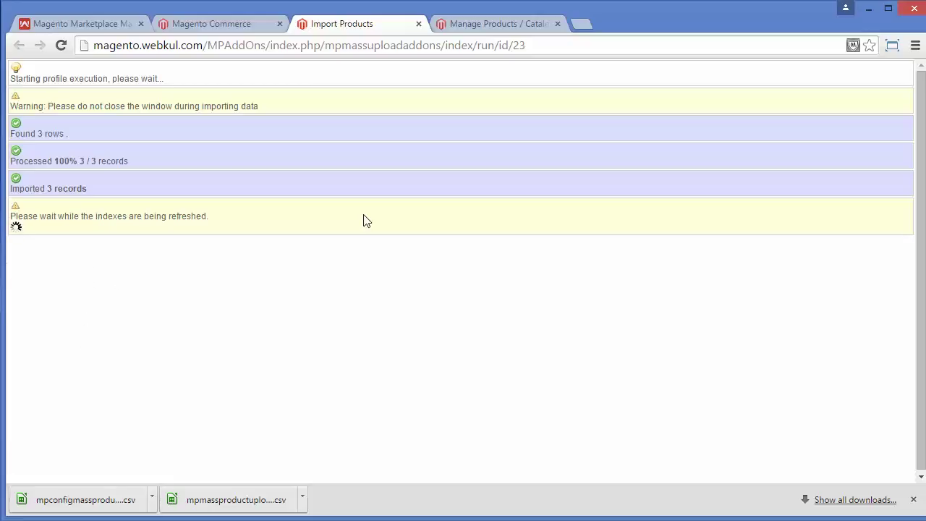
left_click(232, 22)
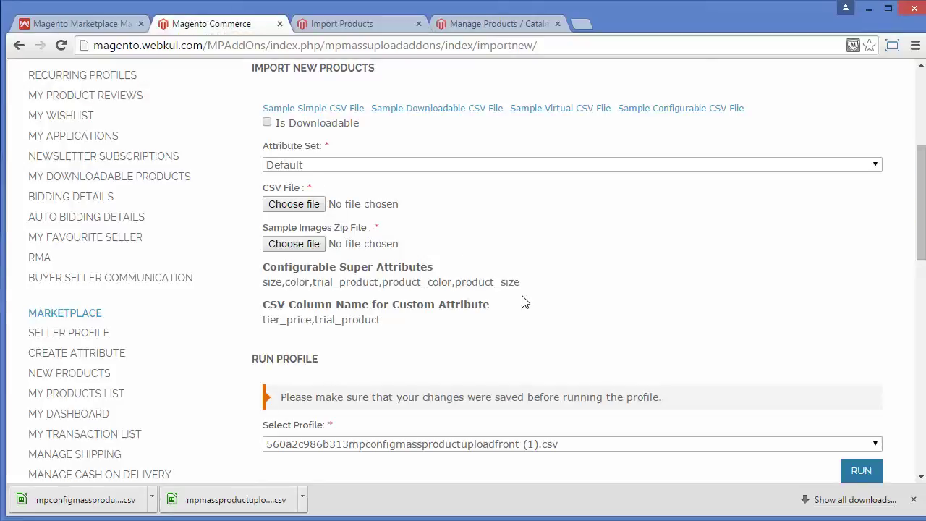
Open SHOE5 from the Footwear category and select color red and size 9 for a $120.00 price.
scroll(524, 302, "up", 4)
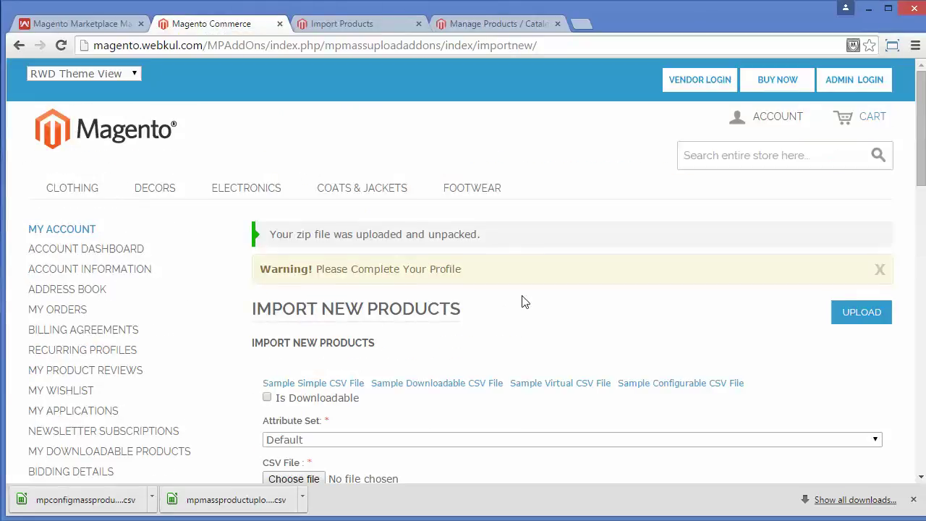
left_click(471, 190)
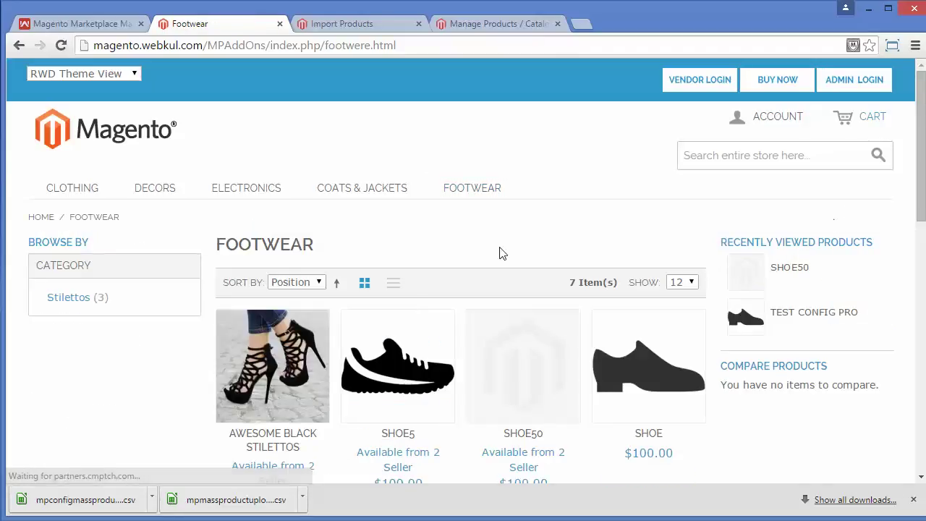
left_click(411, 375)
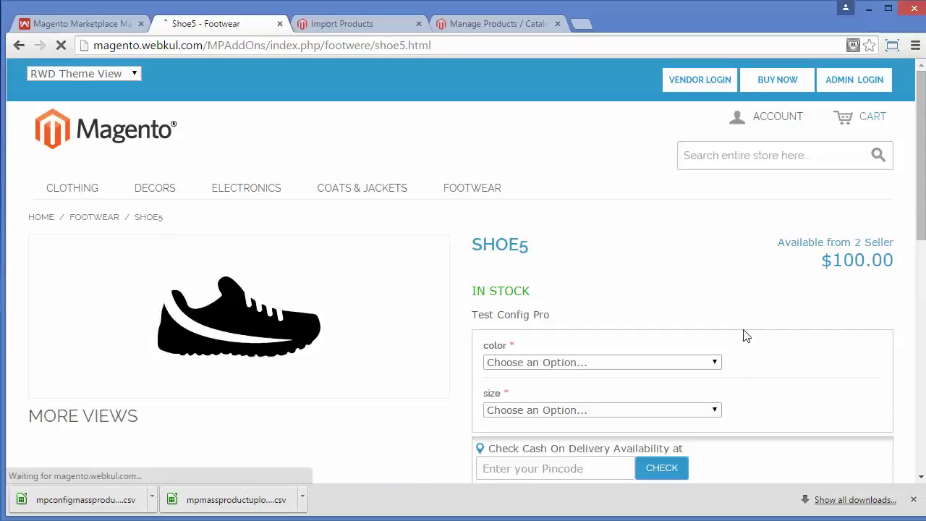
left_click(665, 365)
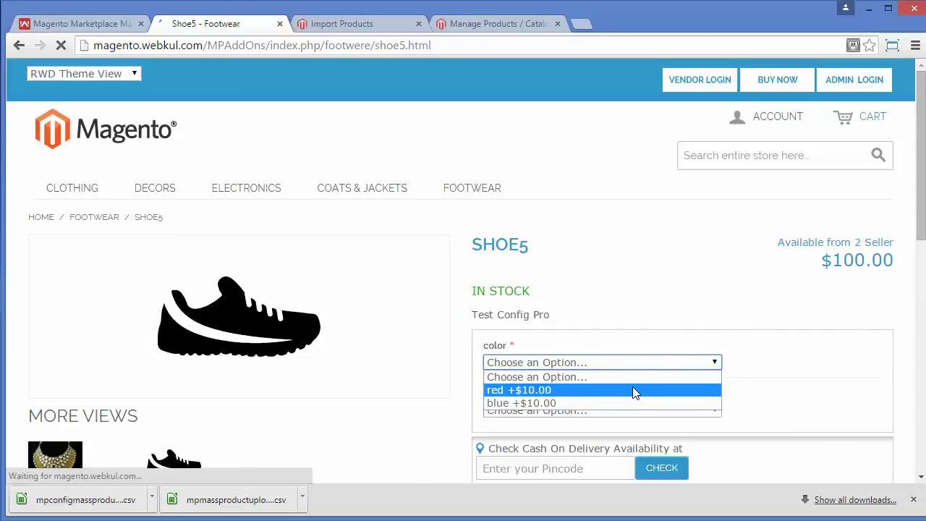
left_click(634, 390)
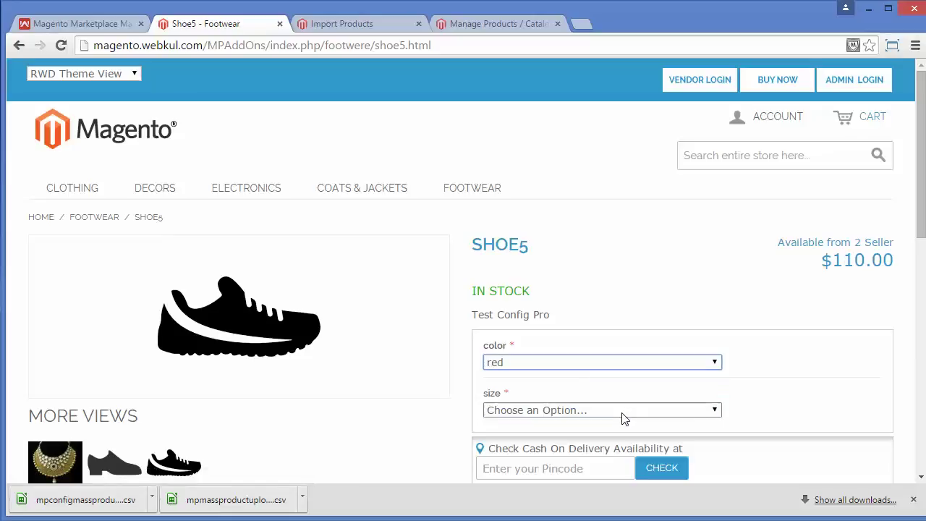
left_click(622, 411)
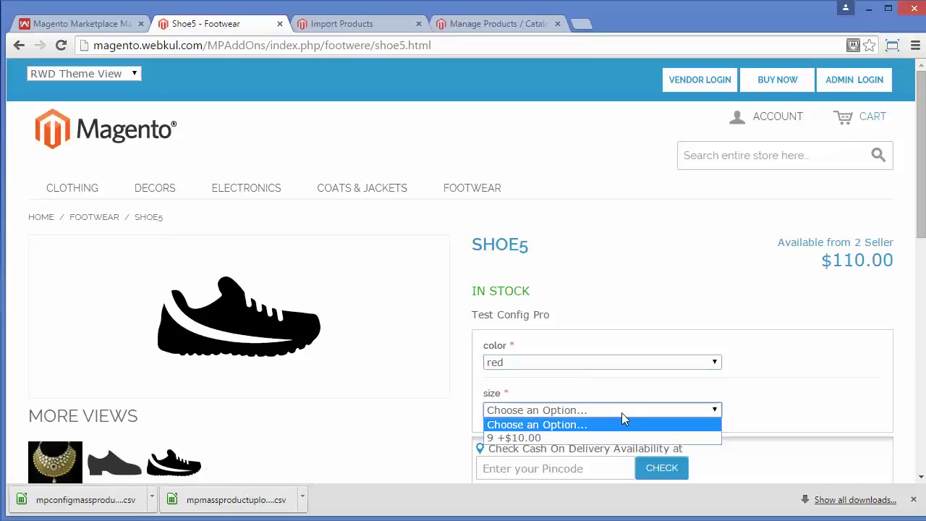
left_click(590, 438)
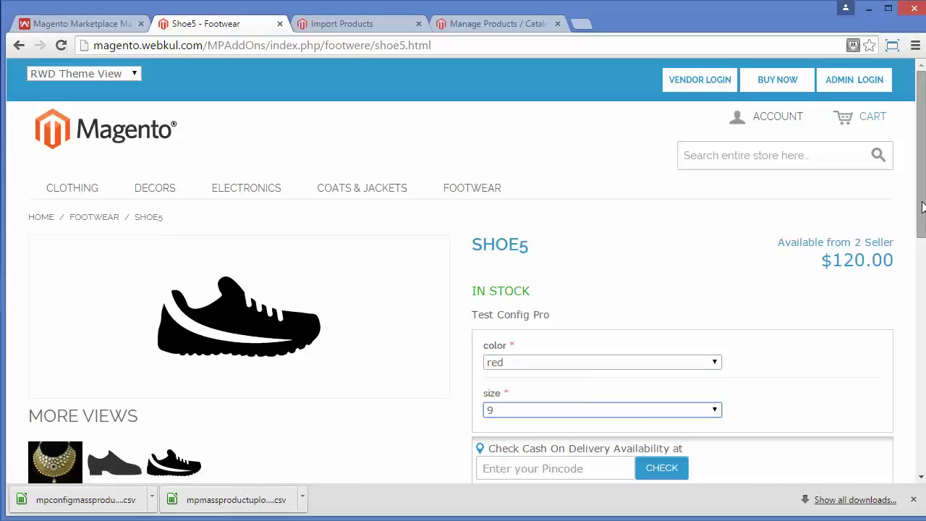
Go to the My Account dashboard from the Account menu.
left_click_drag(922, 209, 923, 267)
scroll(923, 267, "down", 2)
scroll(916, 254, "up", 4)
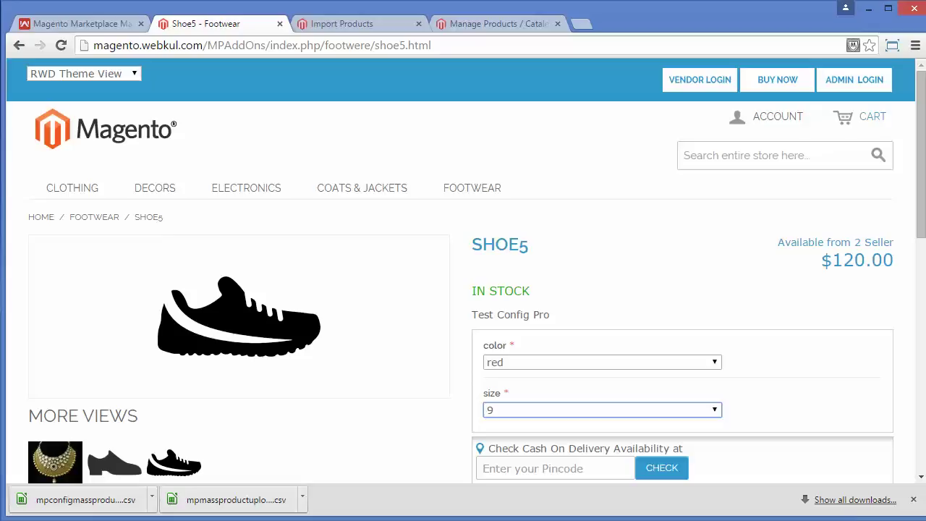
left_click(776, 128)
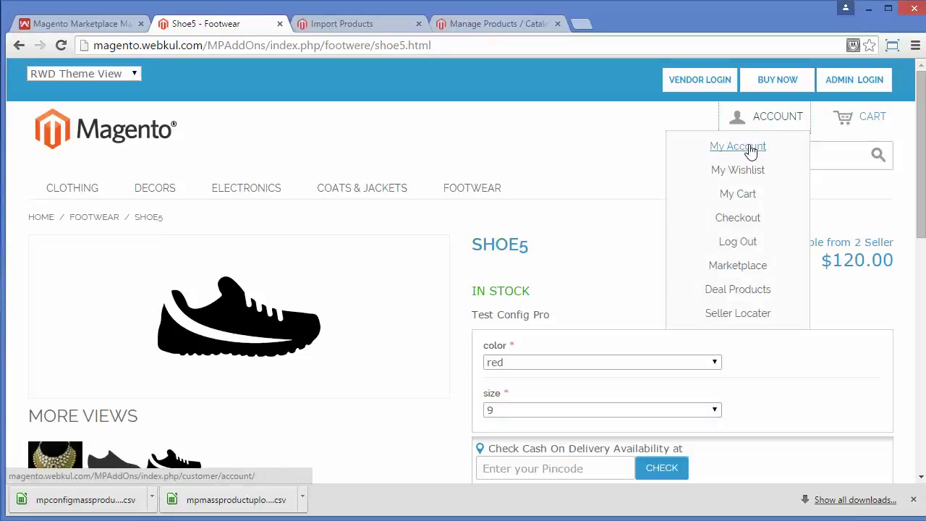
left_click(750, 147)
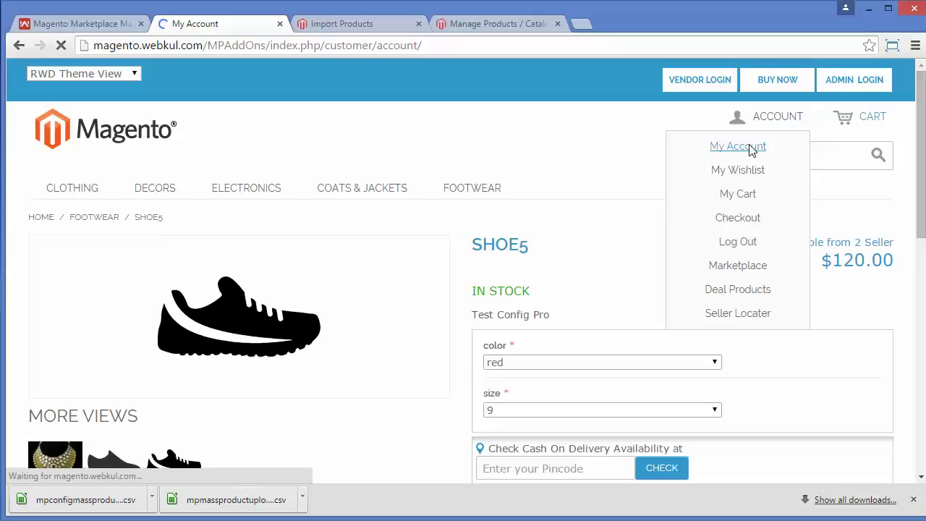